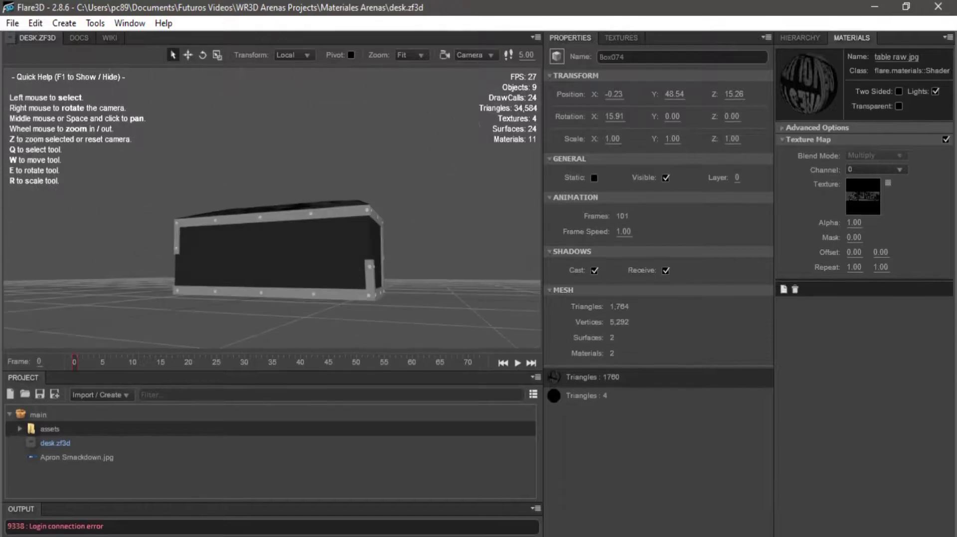
Step: Set the format of the Apron Smackdown.jpg texture to RGBA
right_drag(272, 194, 358, 212)
scroll(274, 259, up, 3)
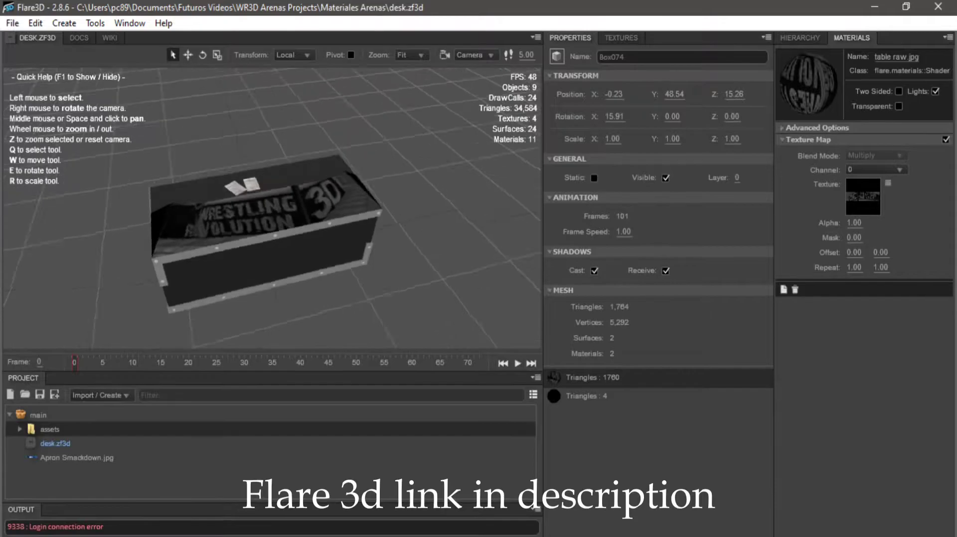
click(70, 457)
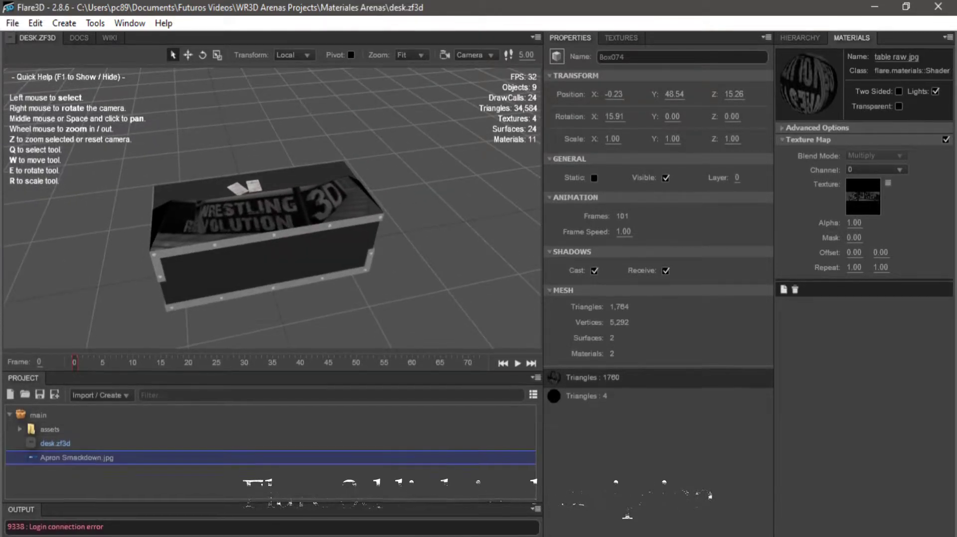
mouse_move(70, 457)
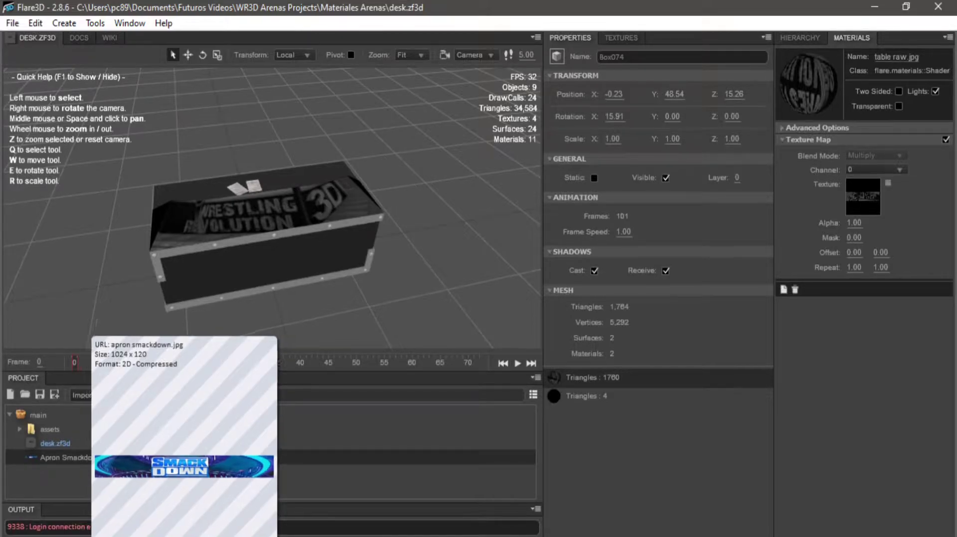
click(621, 38)
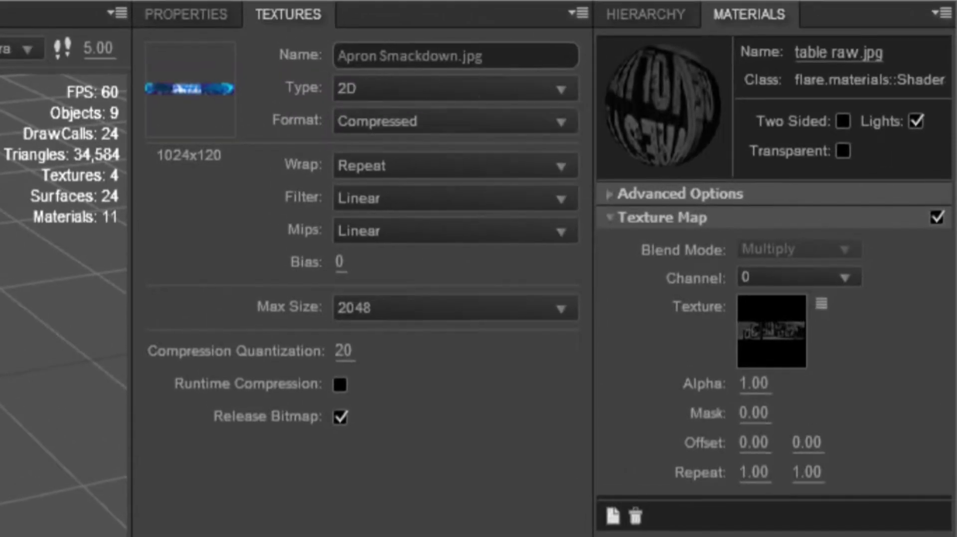
click(455, 122)
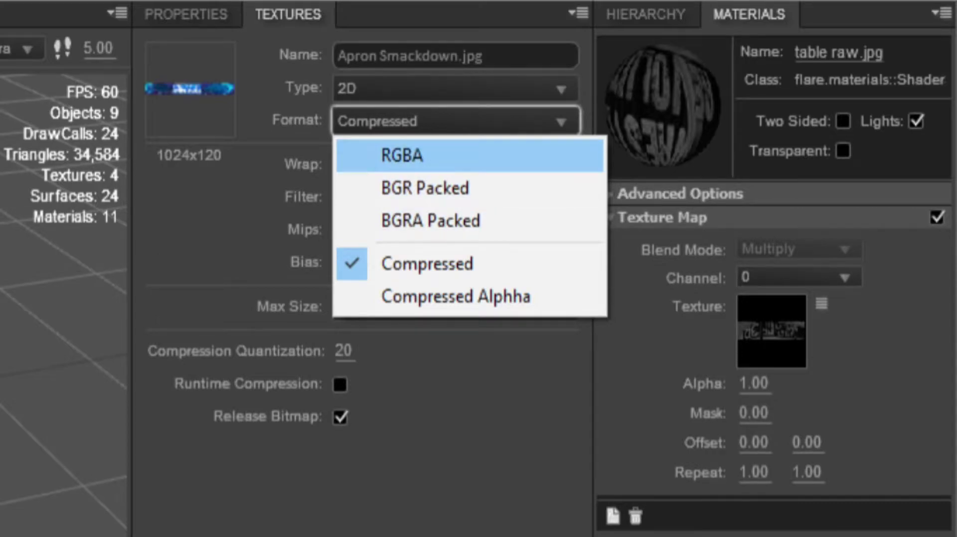
click(468, 155)
click(455, 121)
click(468, 155)
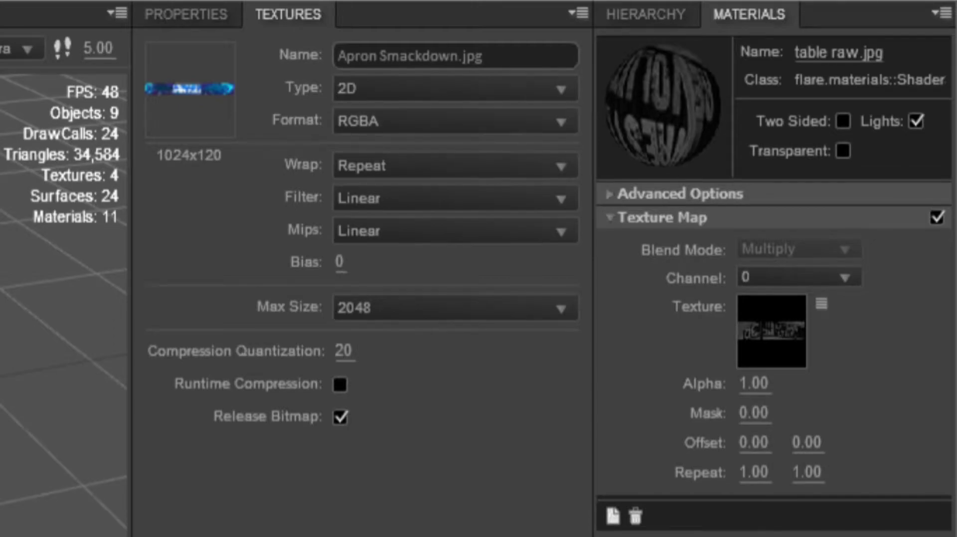
click(455, 121)
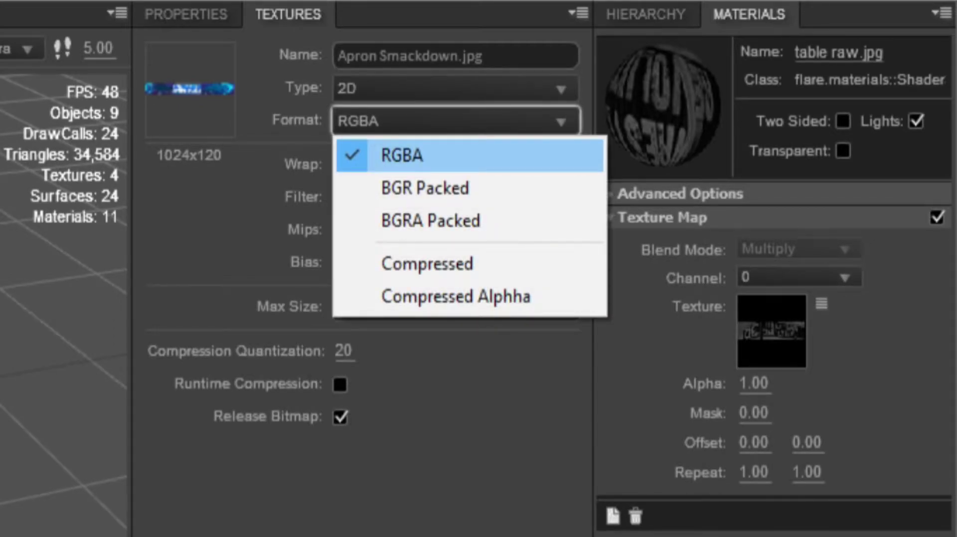
click(455, 121)
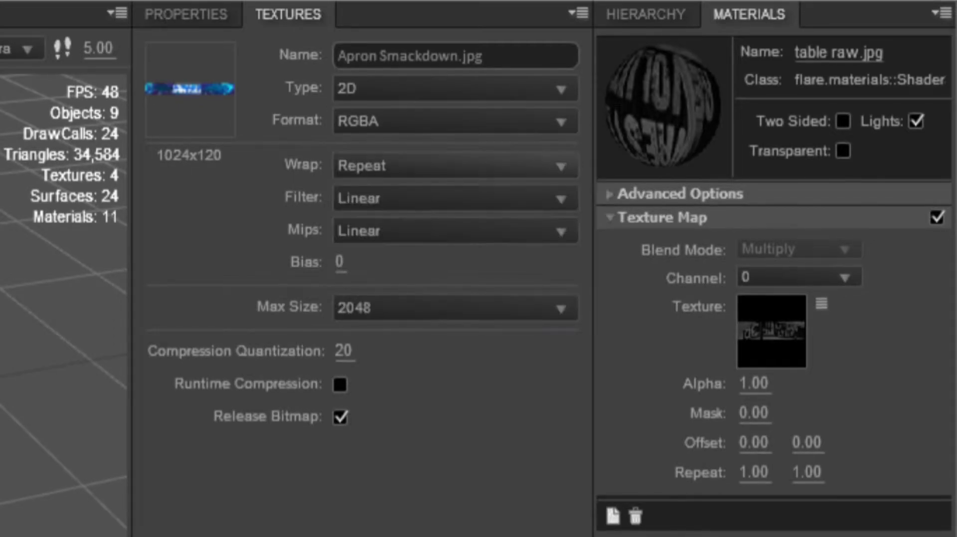
Step: Set the wrap mode of the Apron Smackdown.jpg texture to Clamp V
click(455, 166)
key(Up)
key(Up)
key(Down)
key(Down)
key(Down)
key(Return)
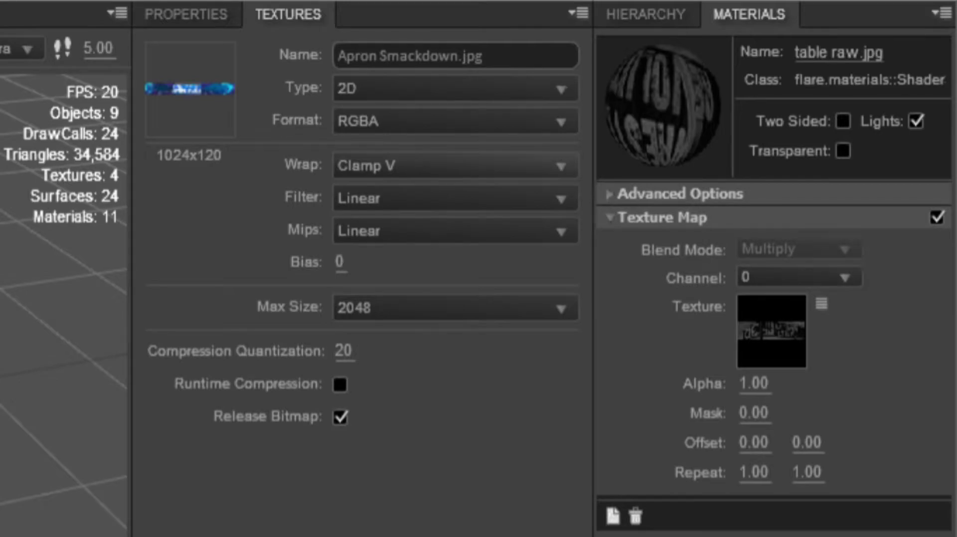
key(Tab)
Step: Set the Apron Smackdown.jpg texture's filter to Anisotropic 16x and keep its mips at Linear
click(456, 198)
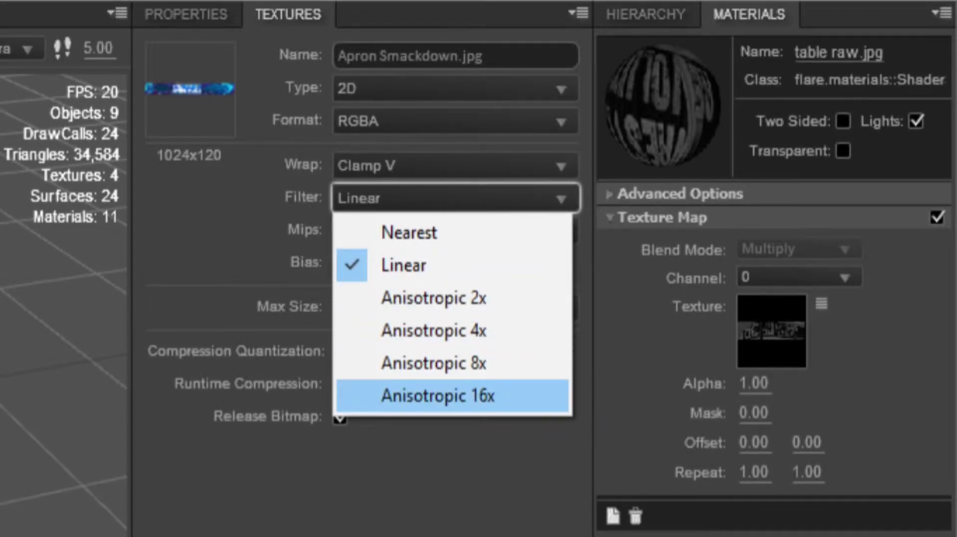
click(437, 396)
click(448, 231)
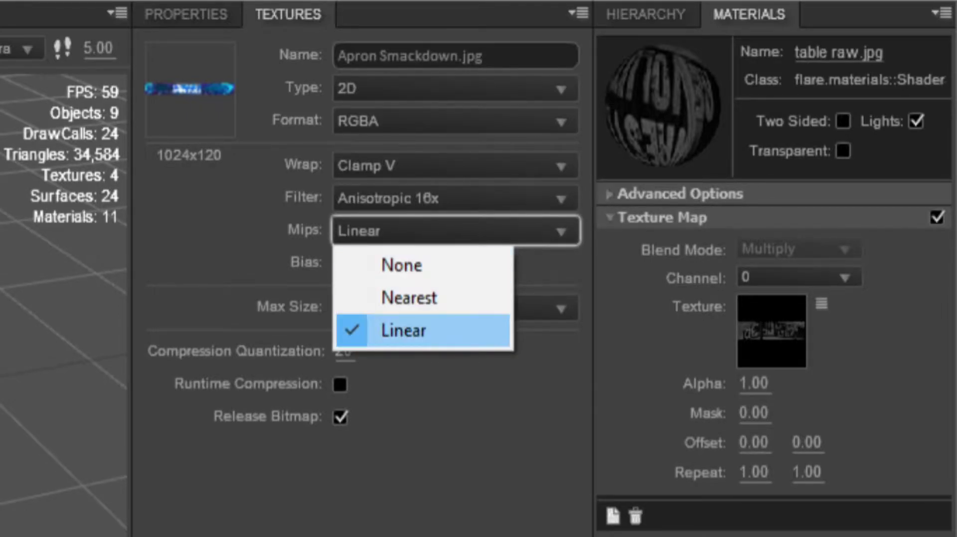
click(422, 330)
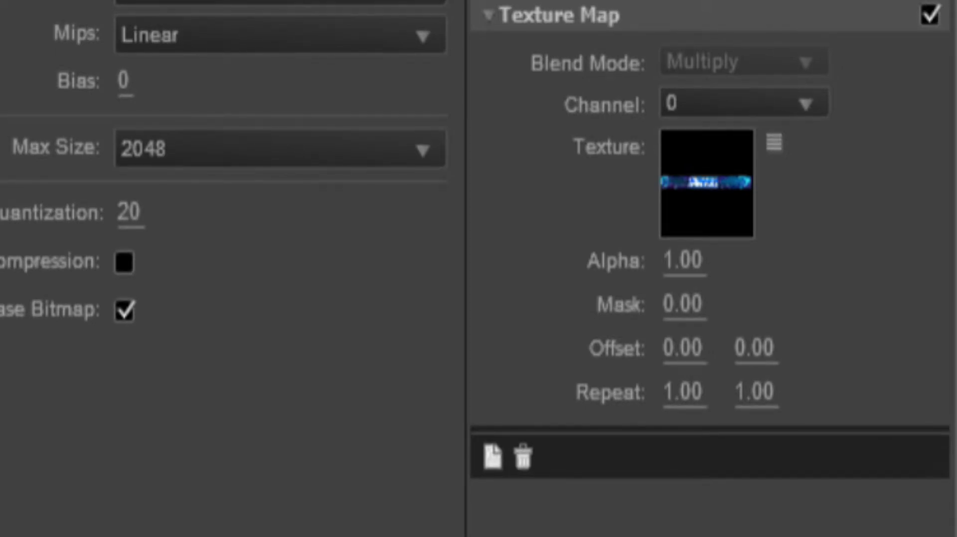
Step: Try a value of 1.00 for the texture map's second offset and undo it
click(754, 348)
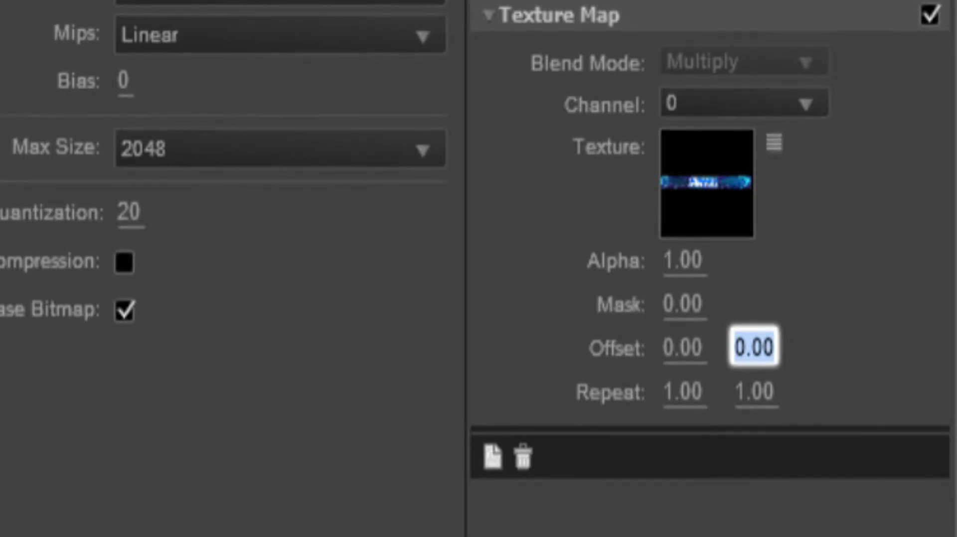
text(1)
key(Return)
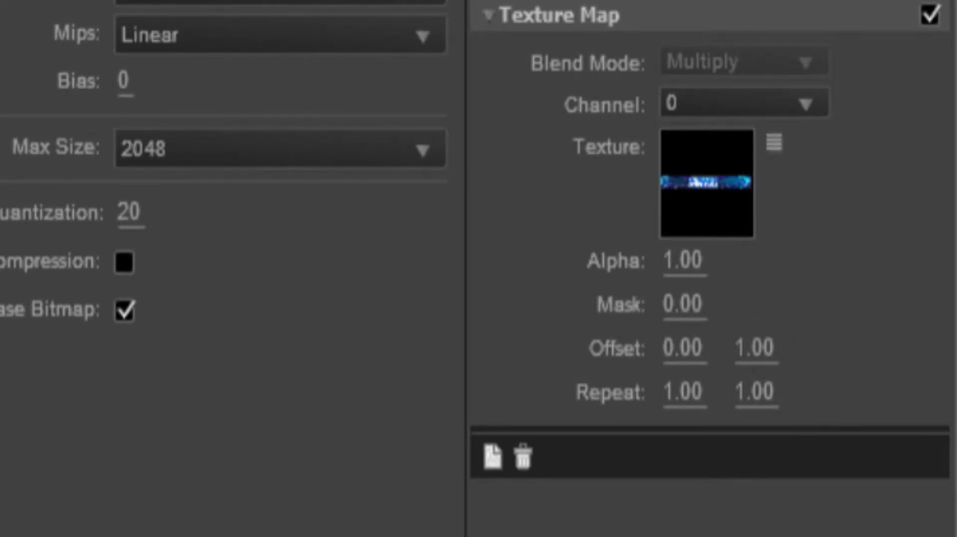
key(ctrl+z)
Step: Set both repeat values of the table raw.jpg material's texture map to -1.00
click(753, 391)
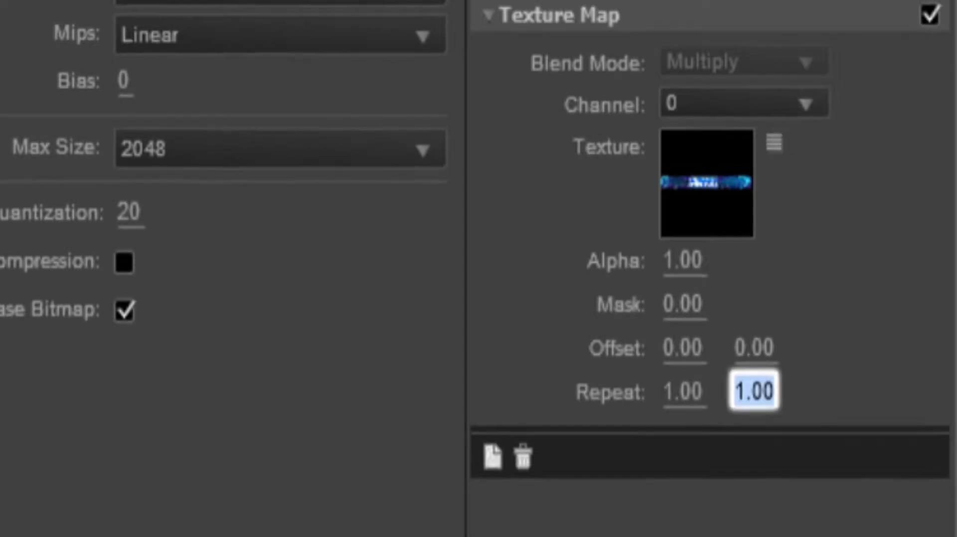
click(735, 392)
text(-)
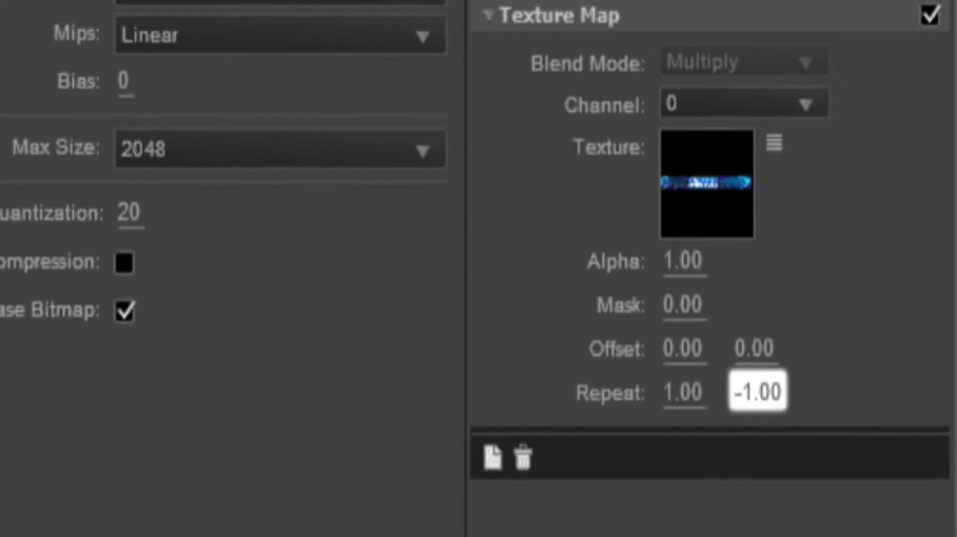
key(Return)
click(682, 391)
click(664, 392)
text(-)
key(Return)
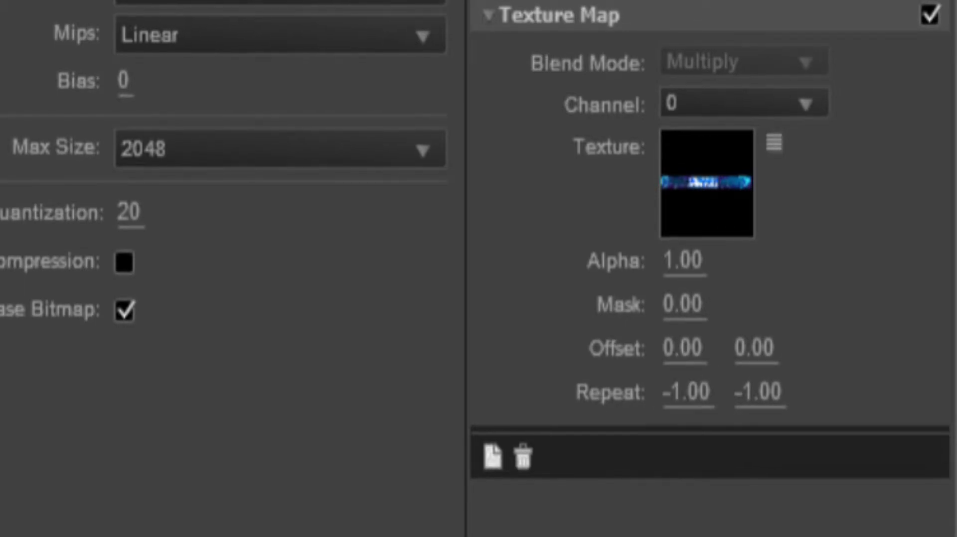
Step: Set the Apron Smackdown.jpg texture's wrap mode to Repeat and inspect the artwork on the desk
click(459, 19)
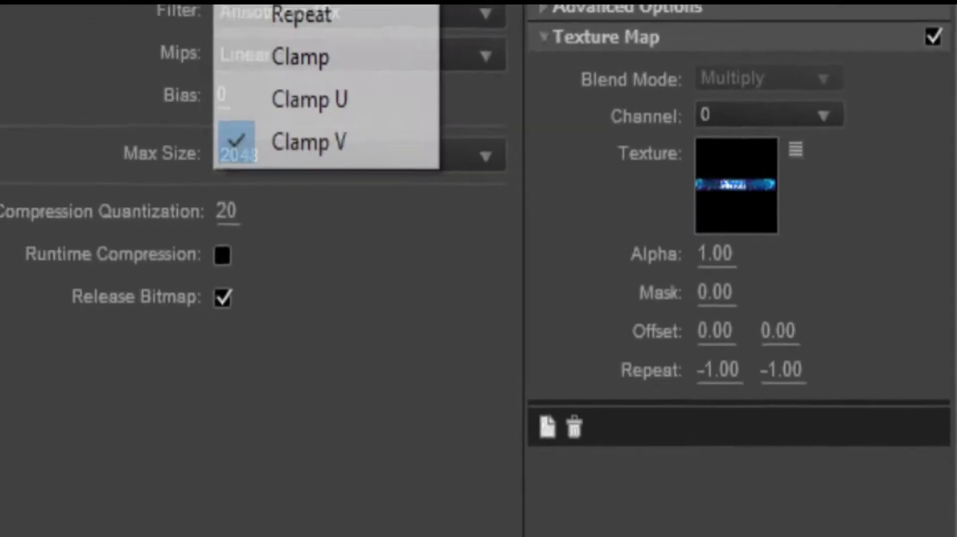
click(447, 56)
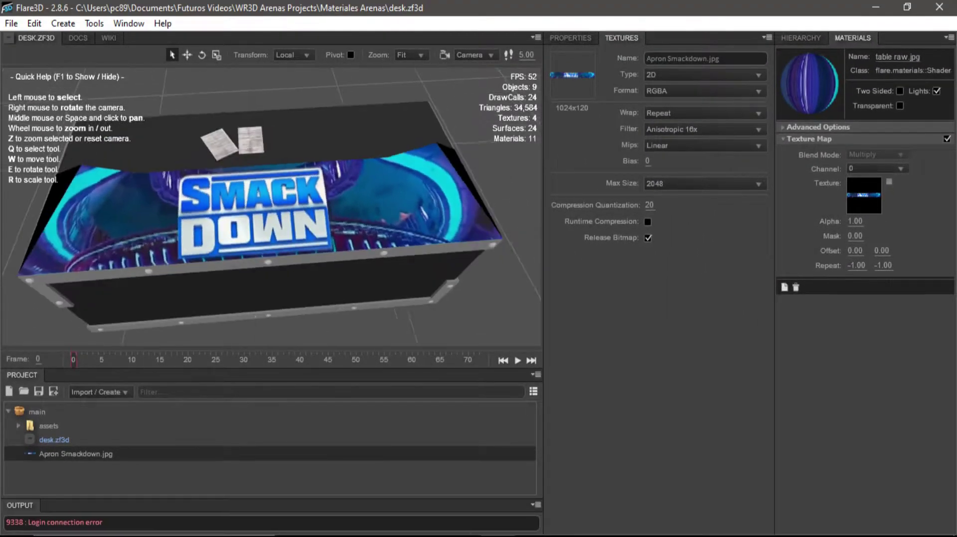
right_drag(294, 209, 309, 224)
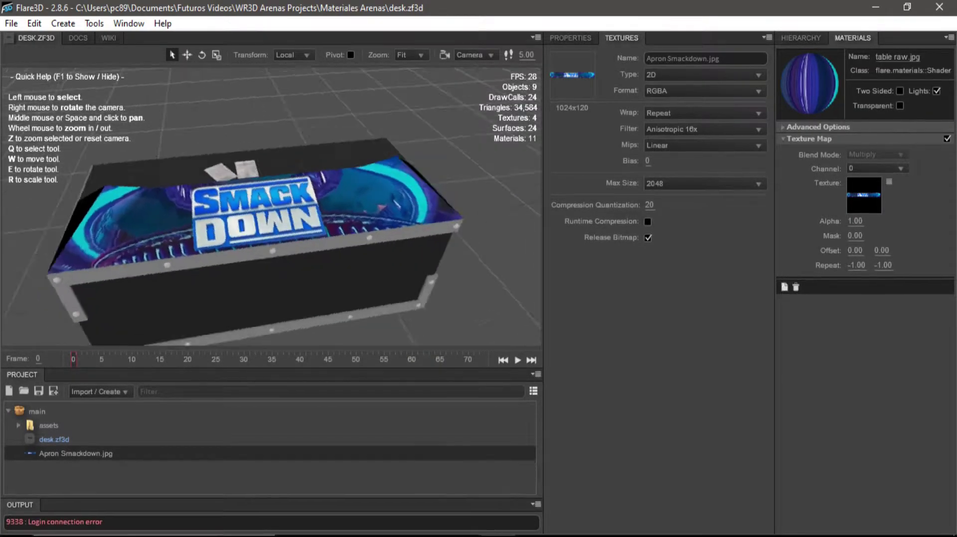
scroll(271, 206, up, 3)
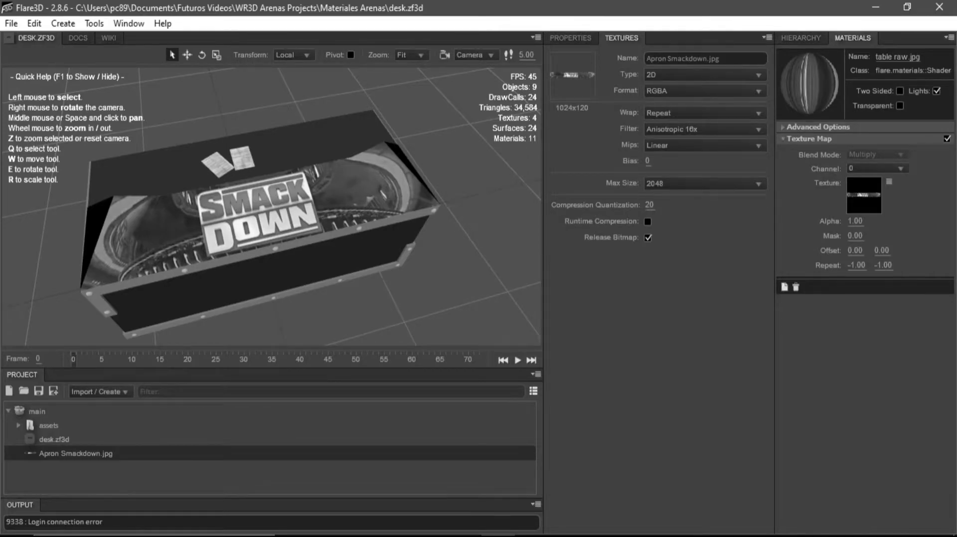
right_drag(289, 210, 199, 211)
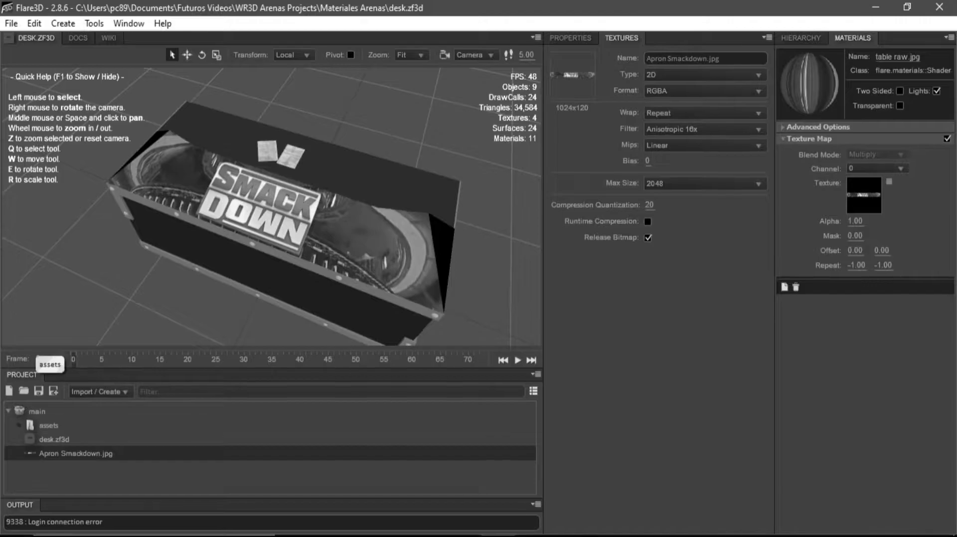
Step: Delete the old table raw.jpg texture from the desk asset's textures folder
double_click(49, 425)
scroll(74, 448, down, 3)
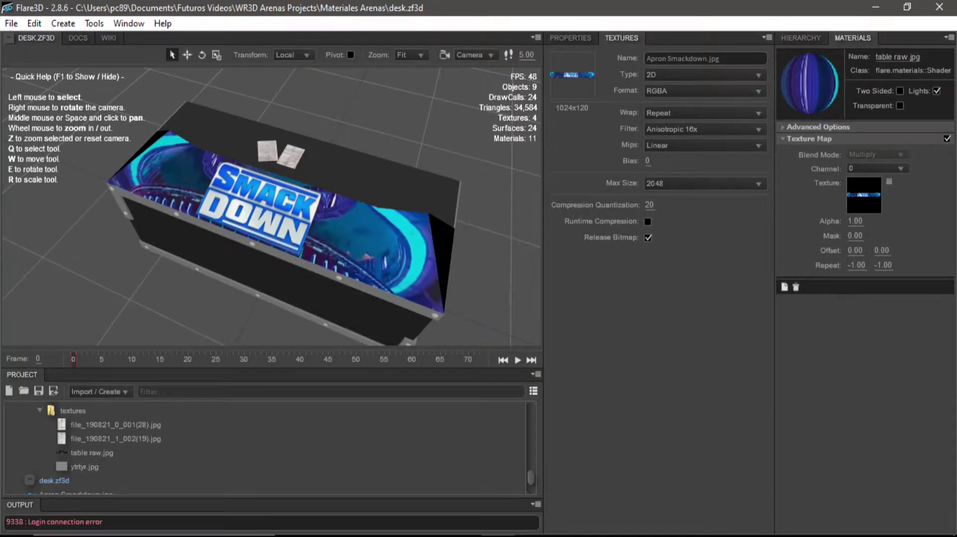
mouse_move(92, 452)
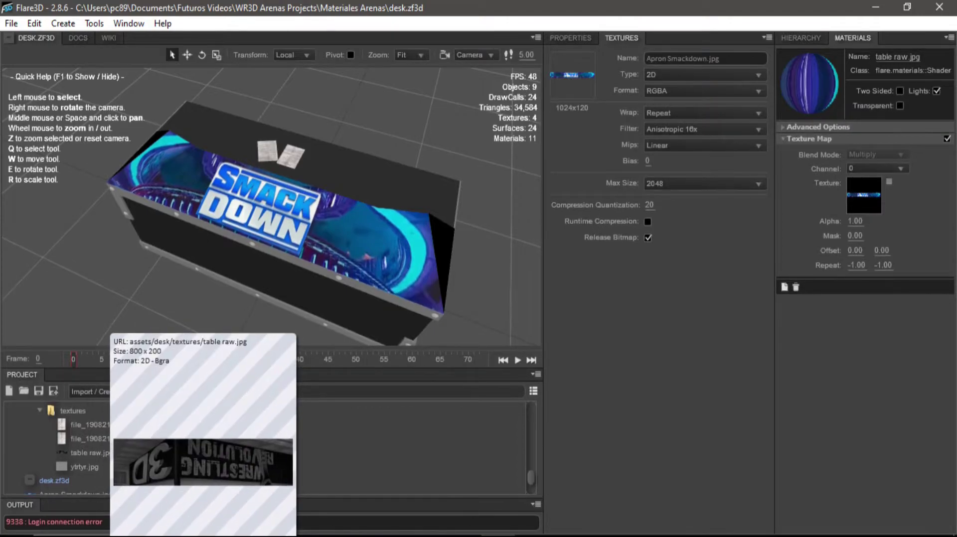
click(92, 452)
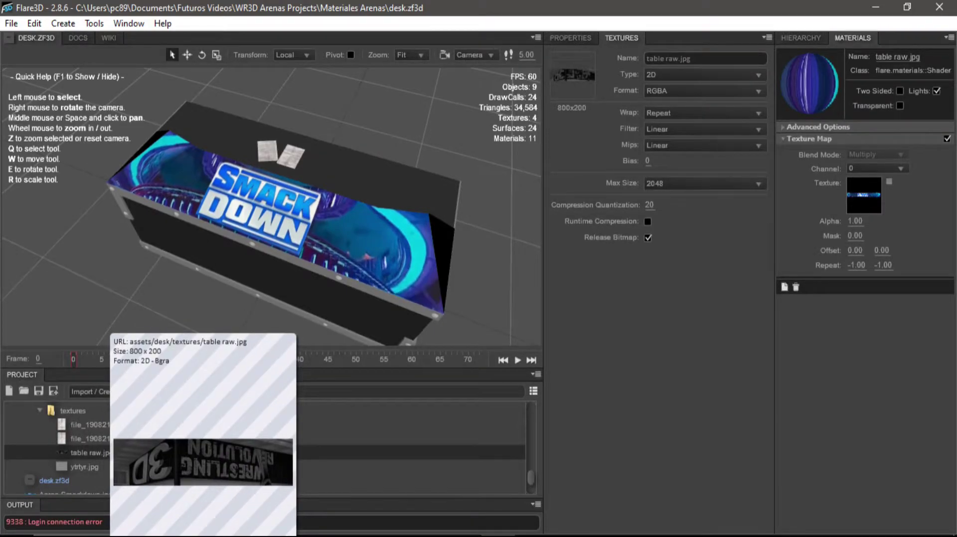
key(Delete)
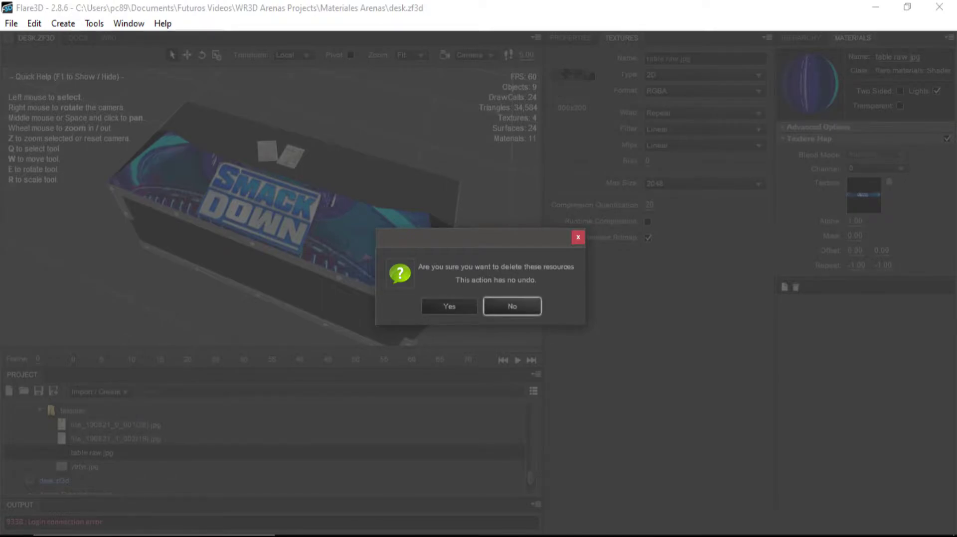
click(511, 306)
right_click(91, 451)
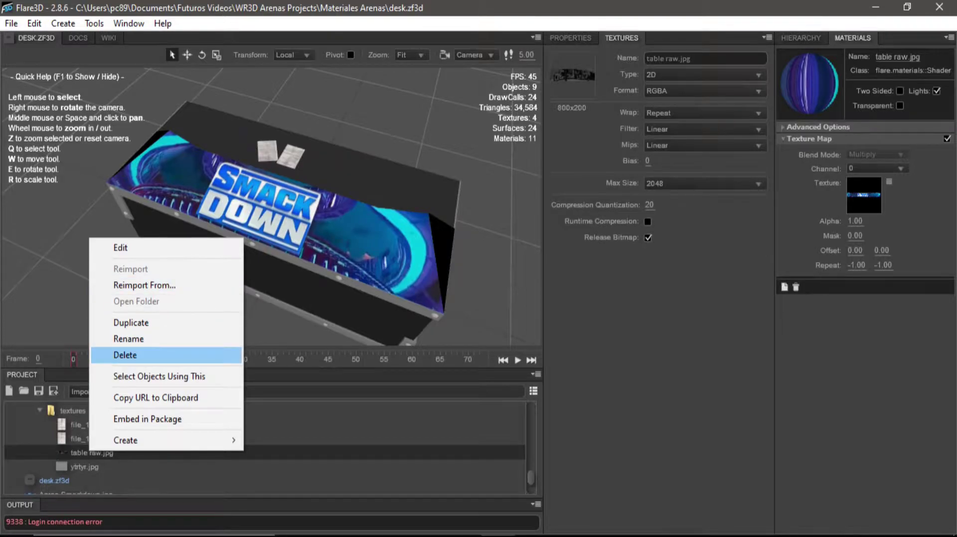
click(125, 354)
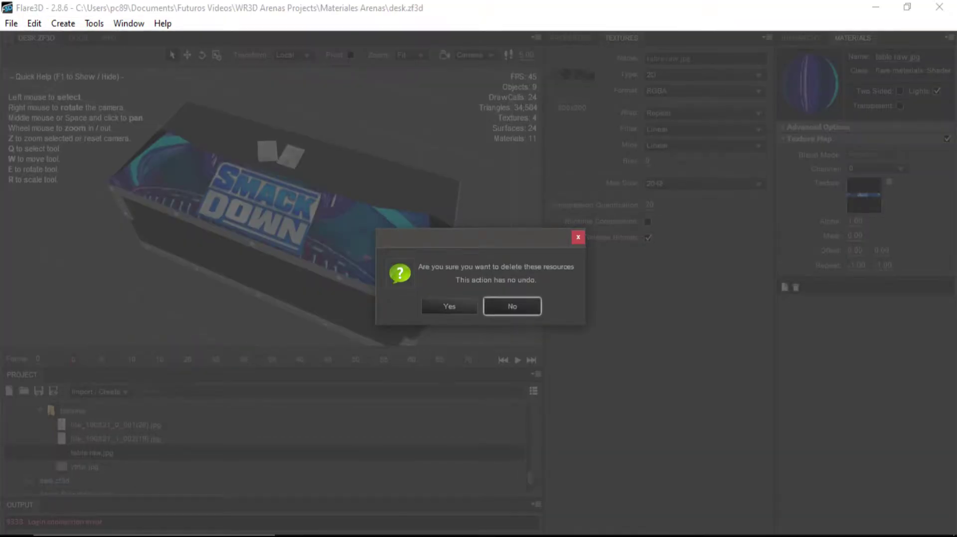
click(448, 304)
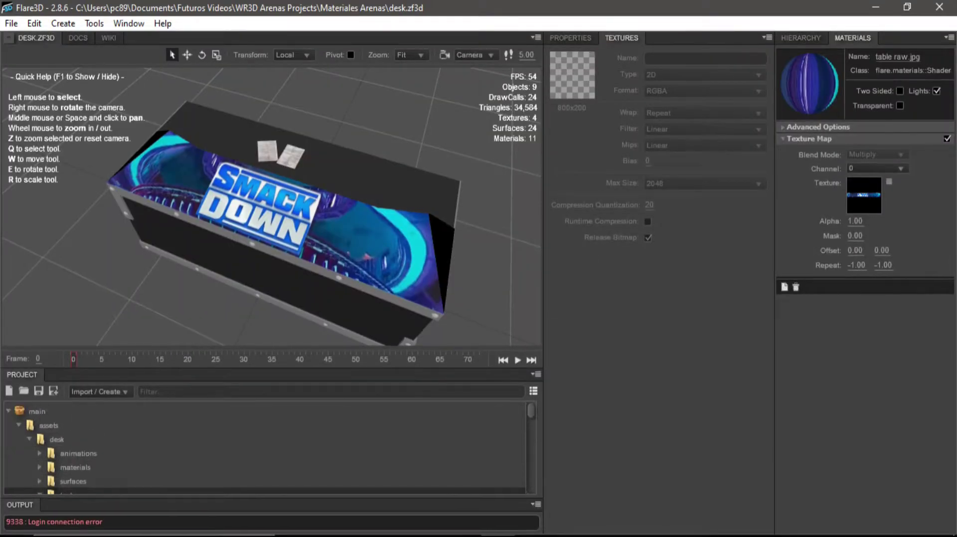
Step: Start a Save Scene As and browse to the items folder inside Canal > PC VERSION
click(11, 23)
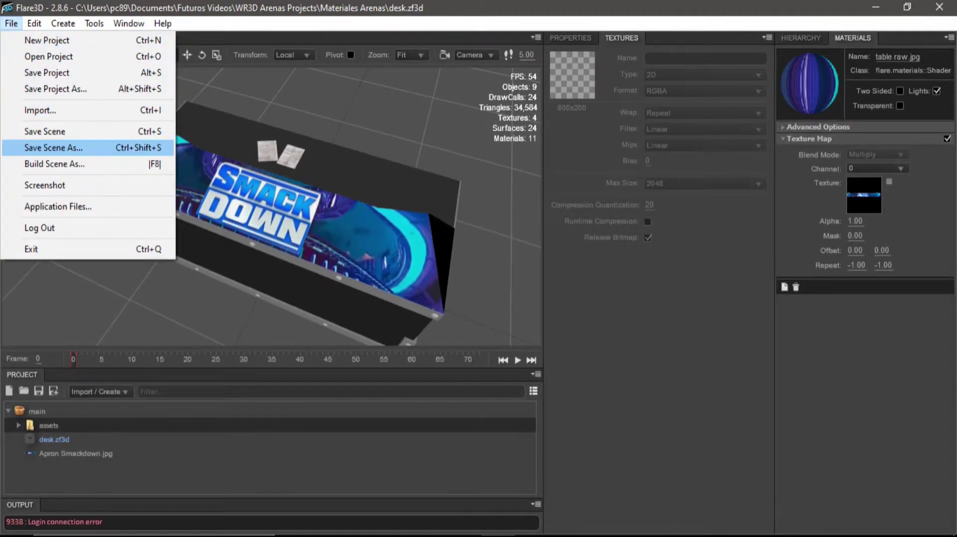
click(54, 148)
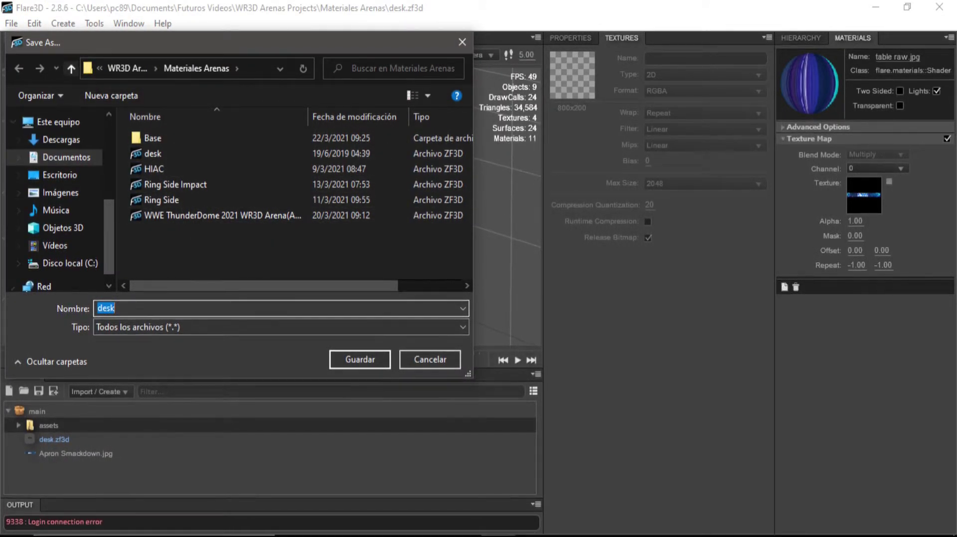
click(71, 68)
click(70, 68)
double_click(154, 138)
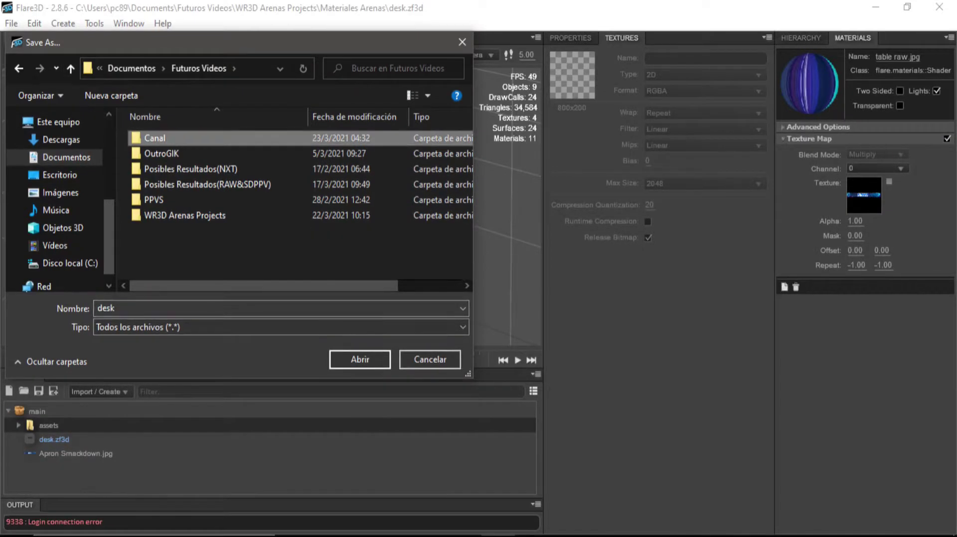
double_click(247, 155)
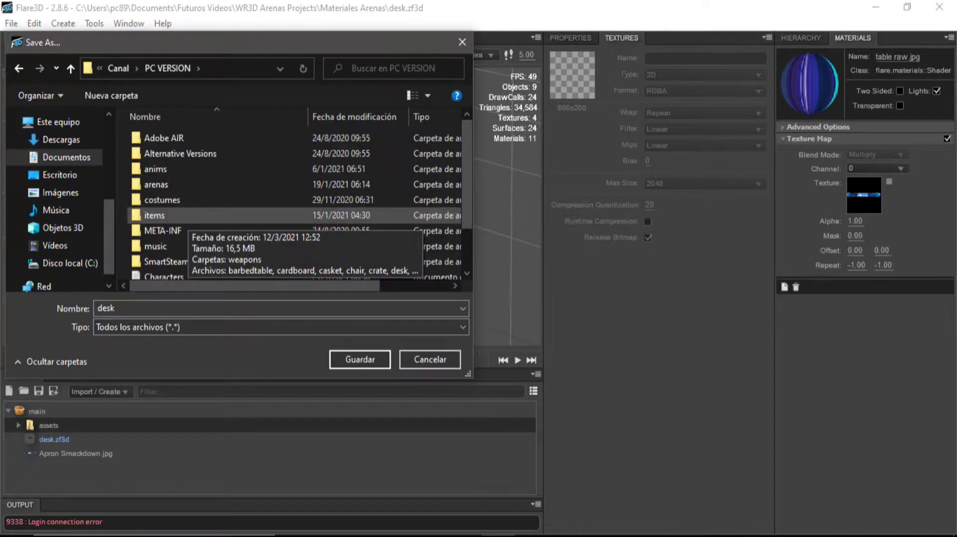
double_click(155, 215)
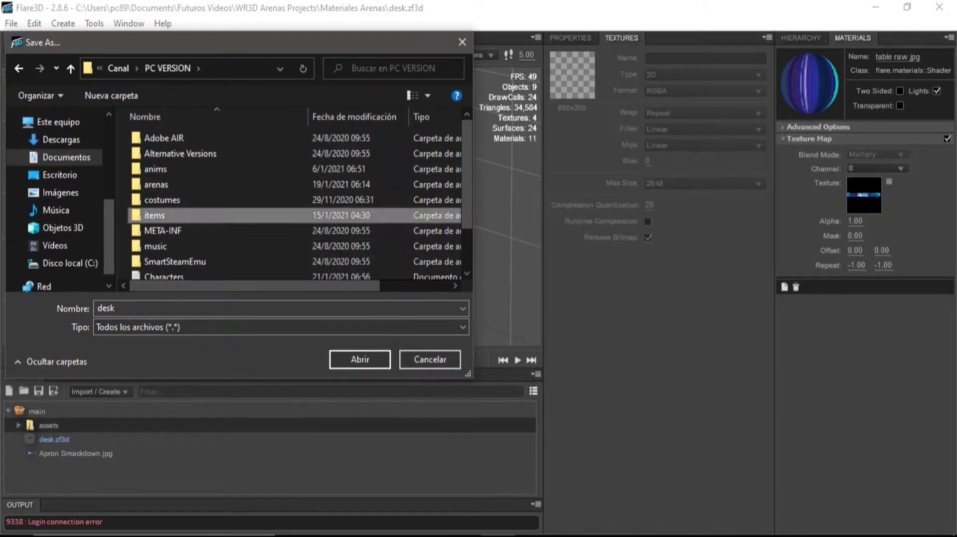
Step: Save the scene as desk in the game's items folder, replacing the existing desk.zf3d
scroll(197, 188, down, 1)
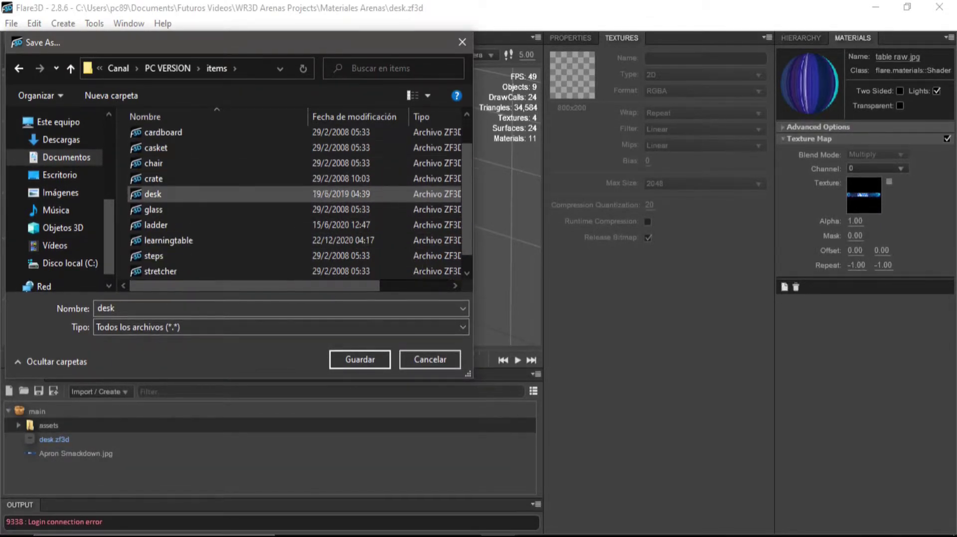
scroll(197, 188, up, 1)
scroll(197, 188, up, 1)
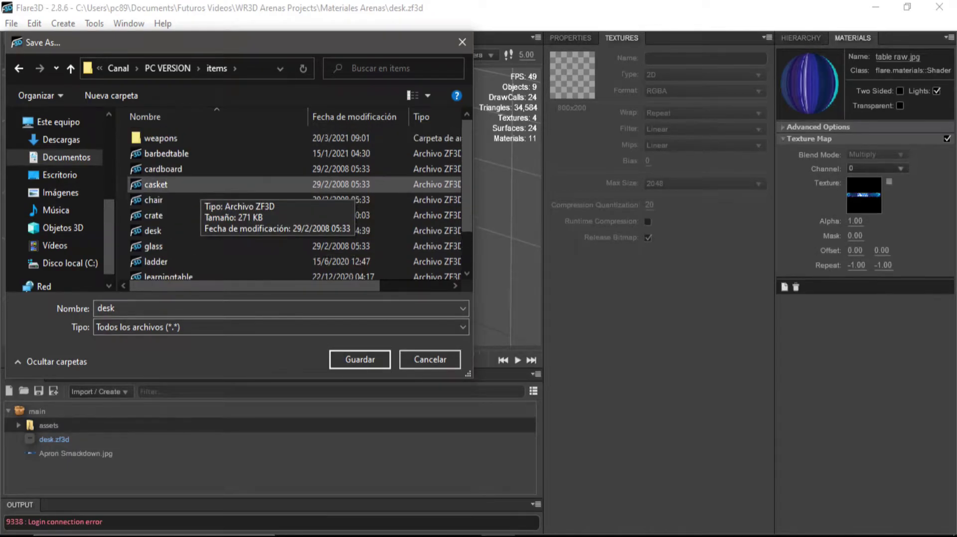
click(172, 231)
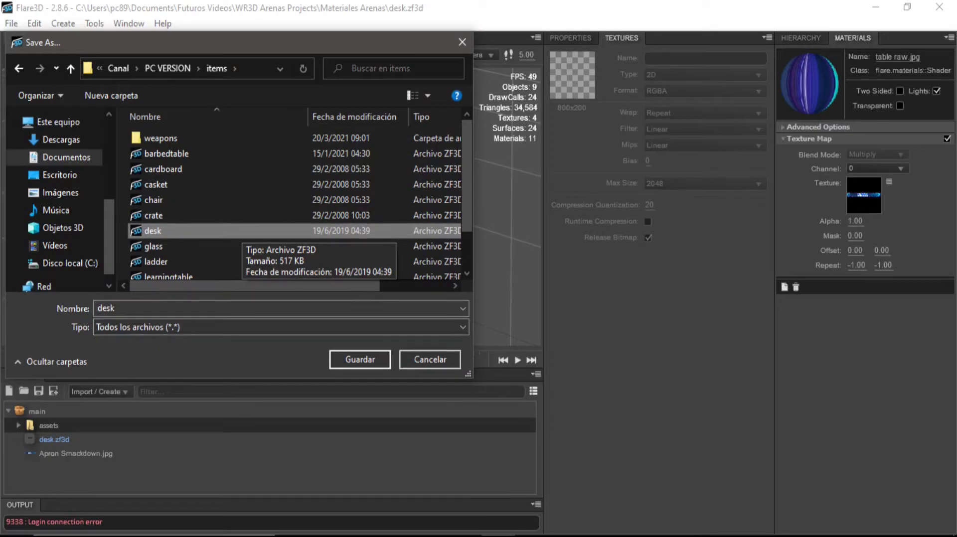
click(359, 359)
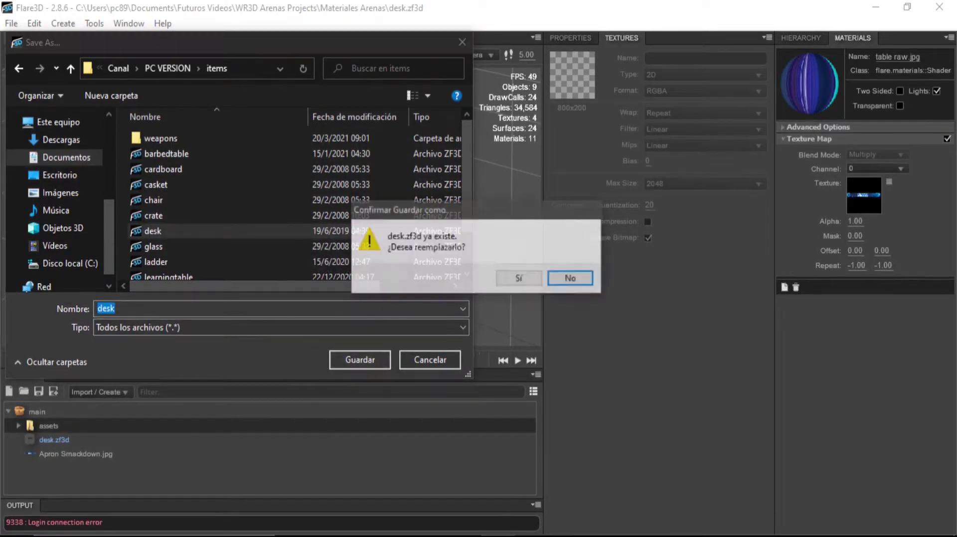
click(519, 278)
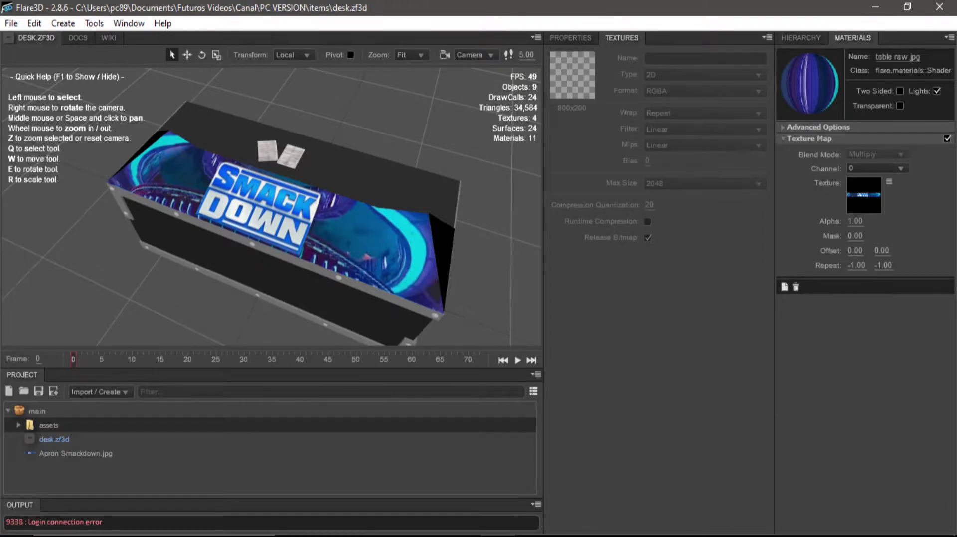
Step: Look at the desk from the front and read the save message with its file path in the output log
right_drag(279, 219, 319, 175)
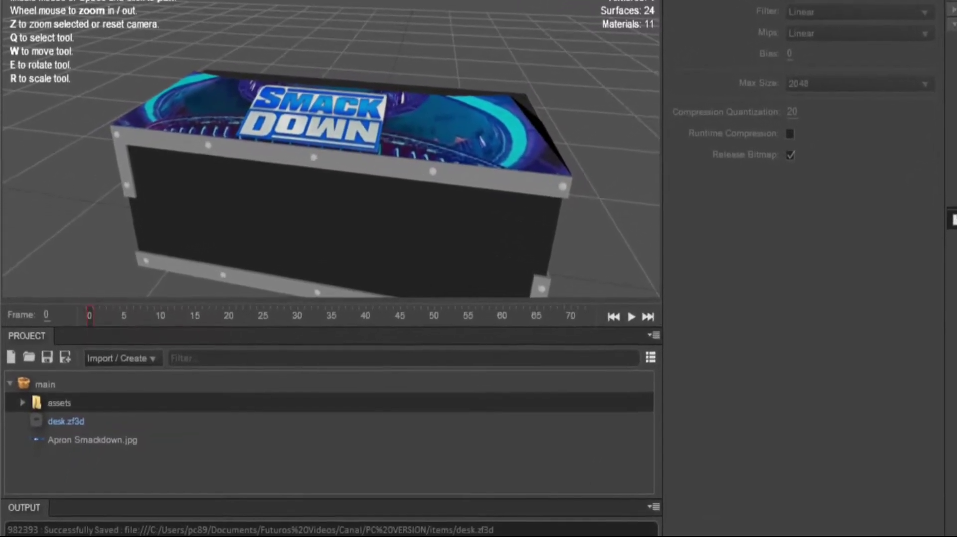
drag(406, 522, 236, 522)
drag(314, 524, 9, 524)
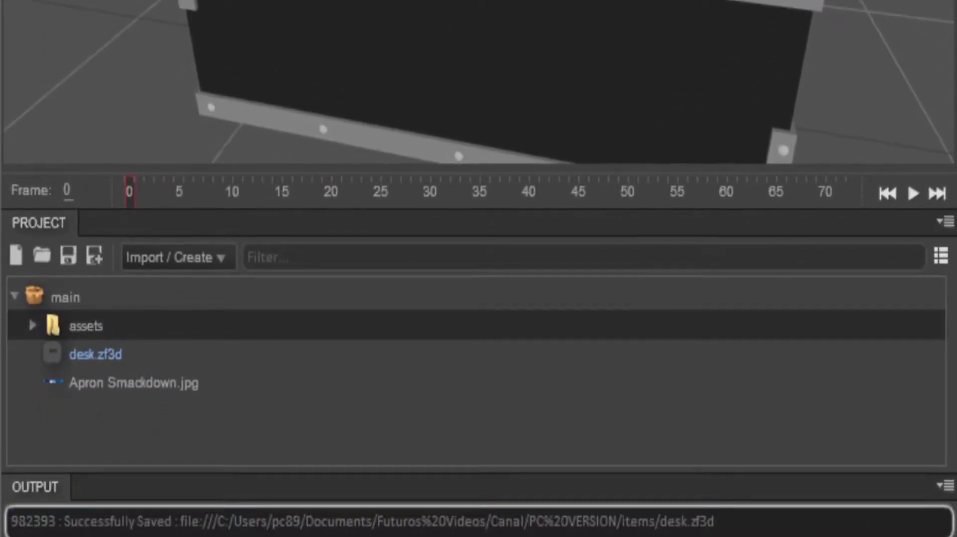
drag(715, 522, 10, 522)
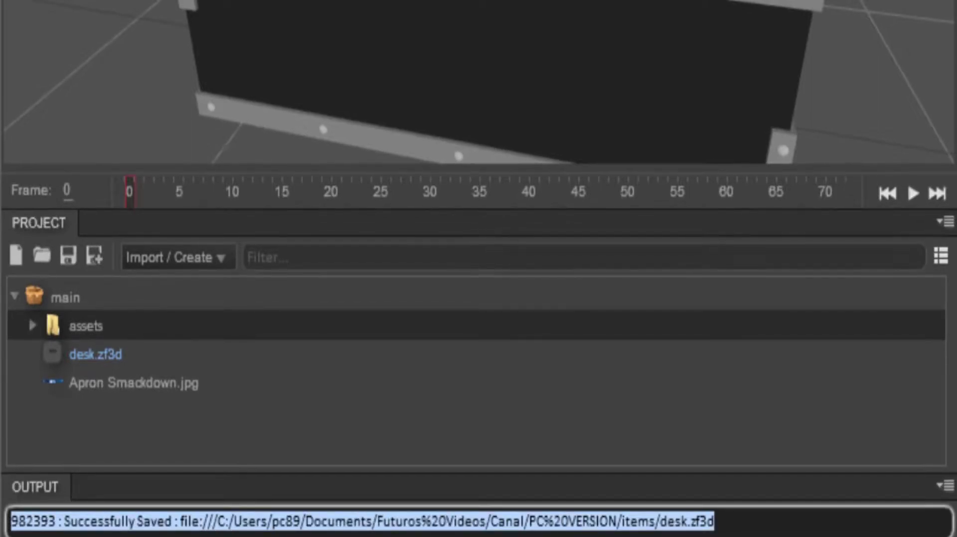
drag(715, 522, 10, 522)
click(9, 522)
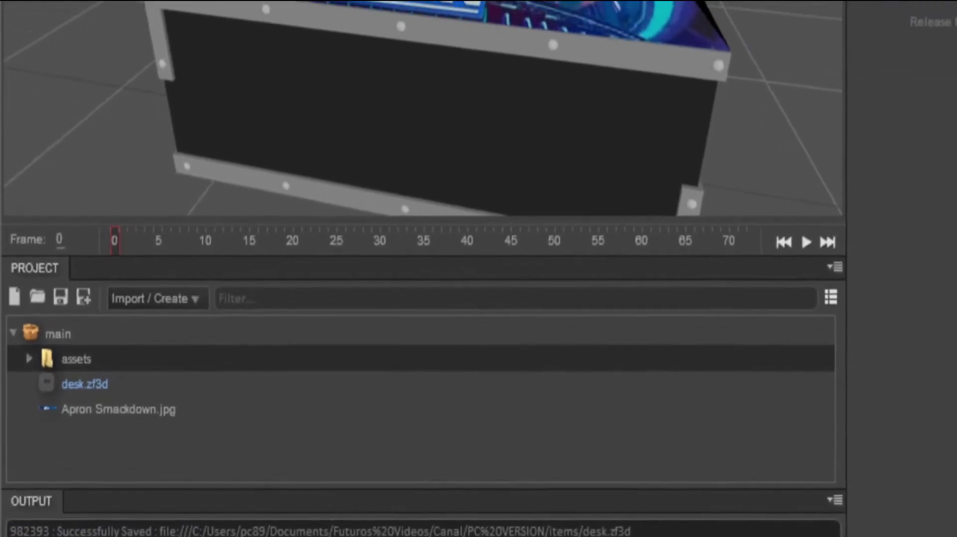
Step: Inspect the SmackDown artwork on the saved desk model from several angles
scroll(429, 100, down, 3)
right_drag(429, 52, 530, 58)
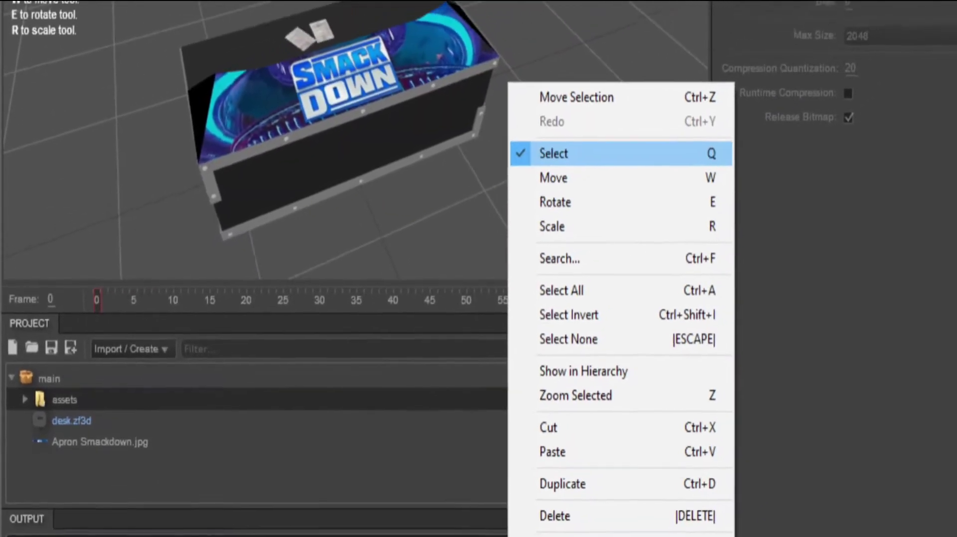
click(548, 153)
right_drag(498, 149, 499, 184)
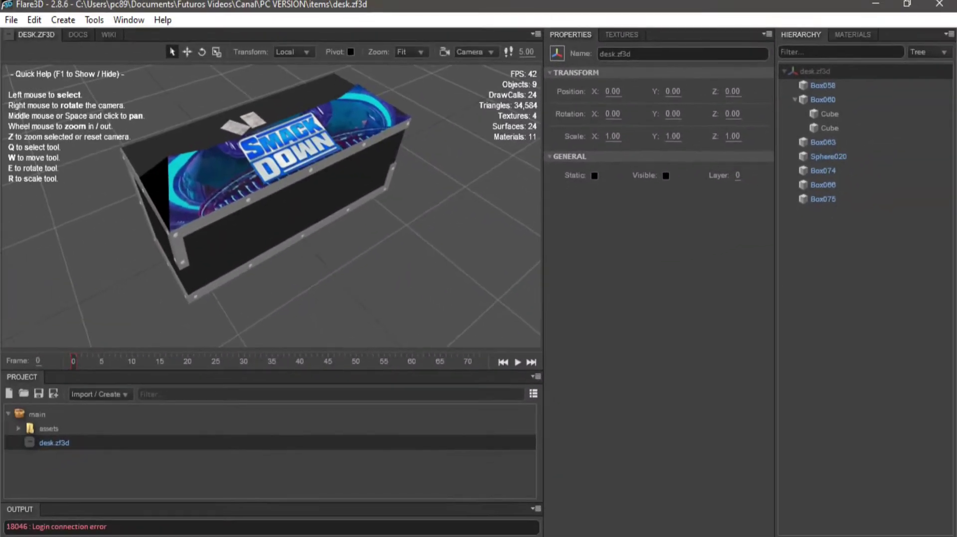
right_drag(272, 175, 200, 212)
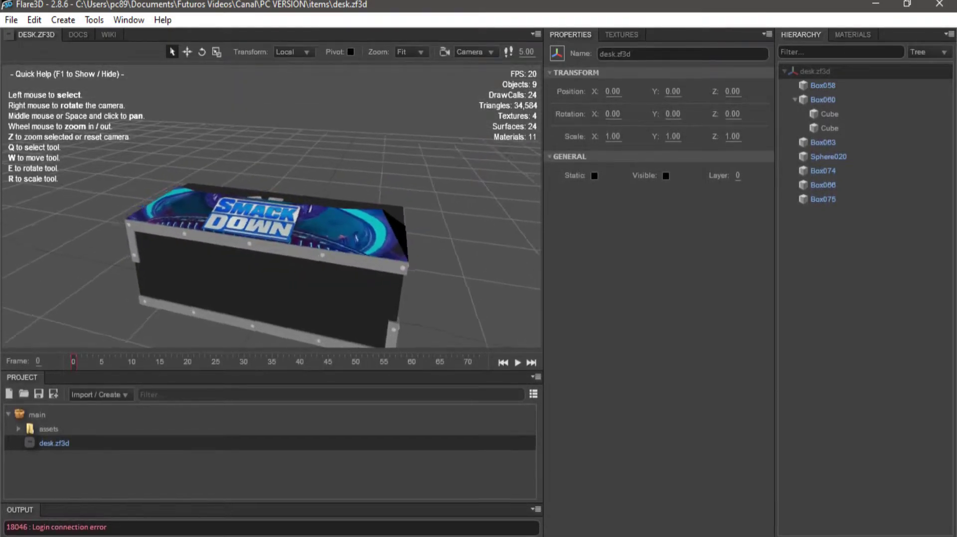
right_drag(279, 214, 192, 244)
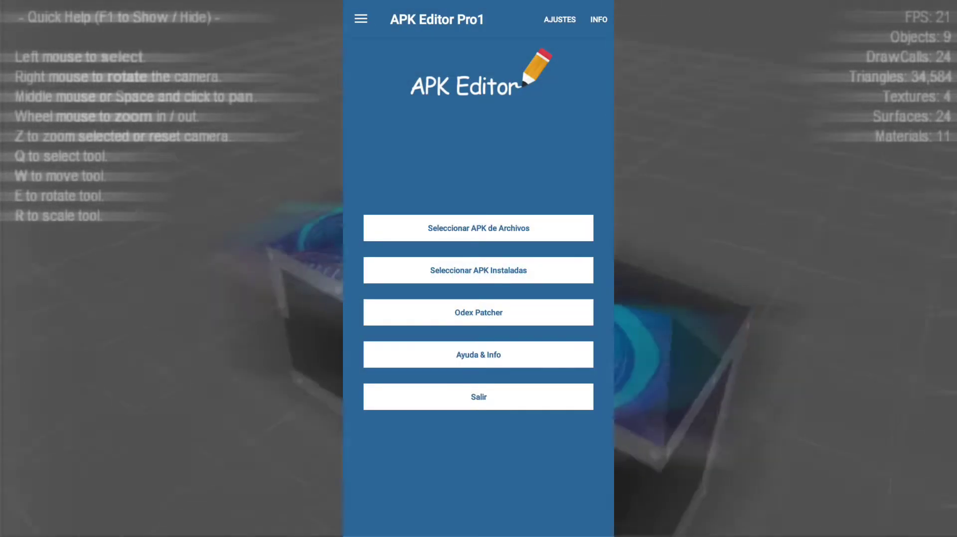
Step: Switch to APK Editor Pro on the phone and list the installed APKs
click(478, 270)
click(484, 273)
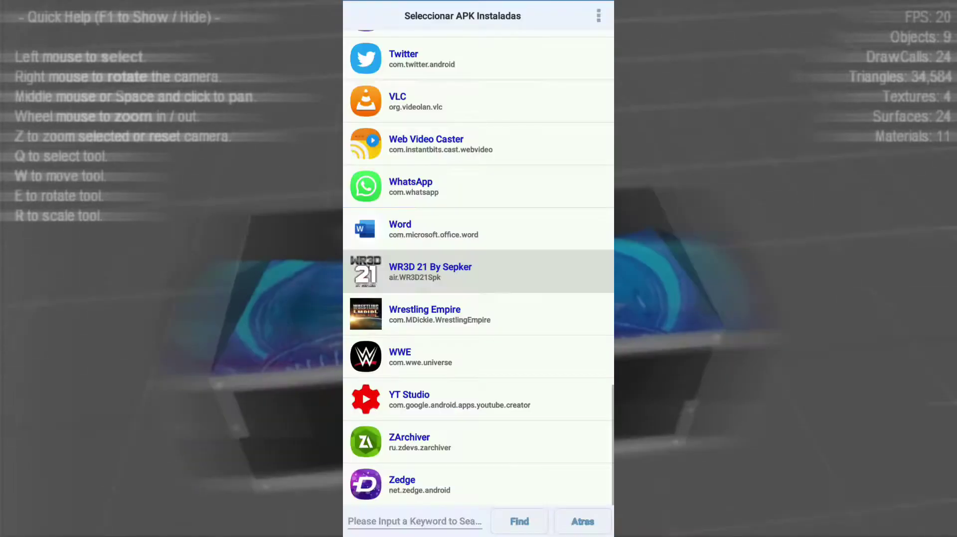
click(428, 272)
click(478, 271)
key(Escape)
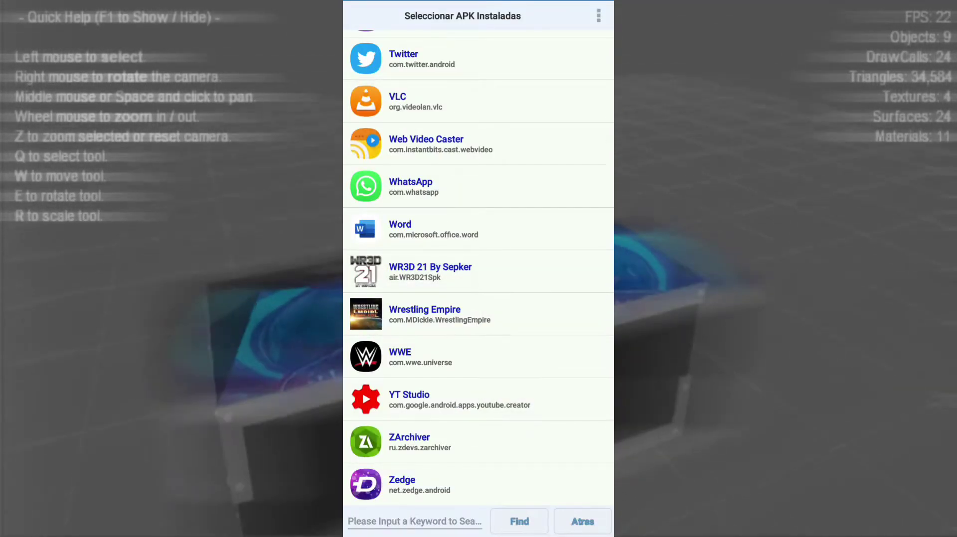
click(478, 271)
click(478, 202)
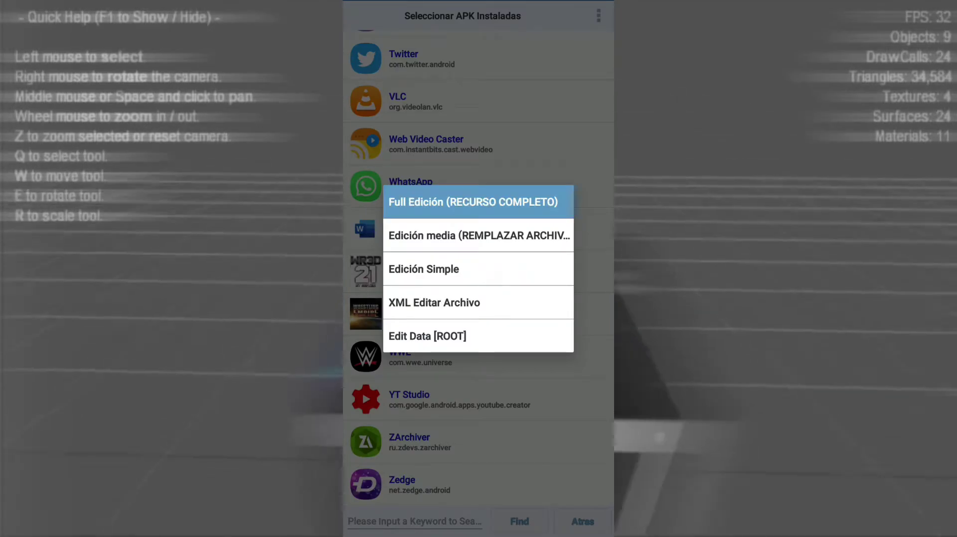
click(473, 201)
click(478, 303)
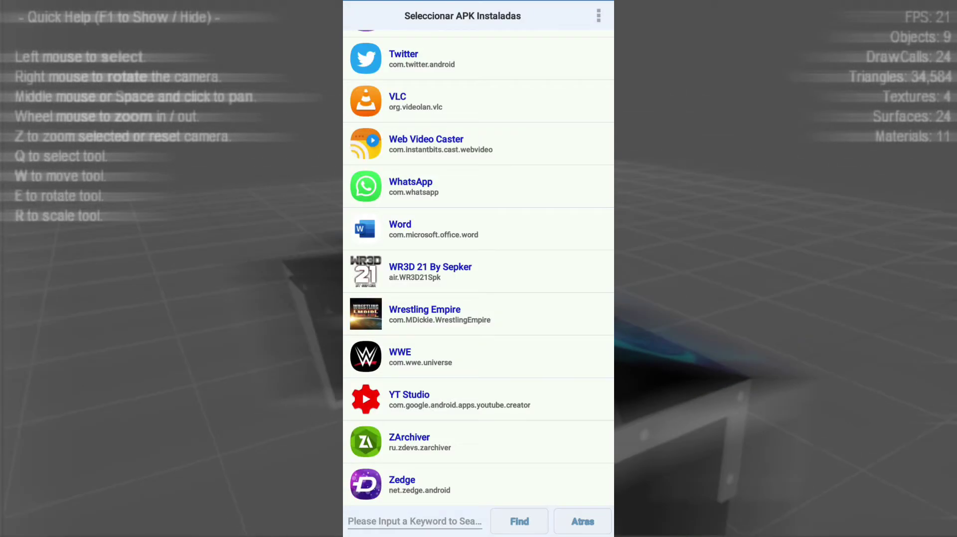
Step: Open the installed WR3D 21 By Sepker game with Full Edición (RECURSO COMPLETO) and decode its files
click(478, 271)
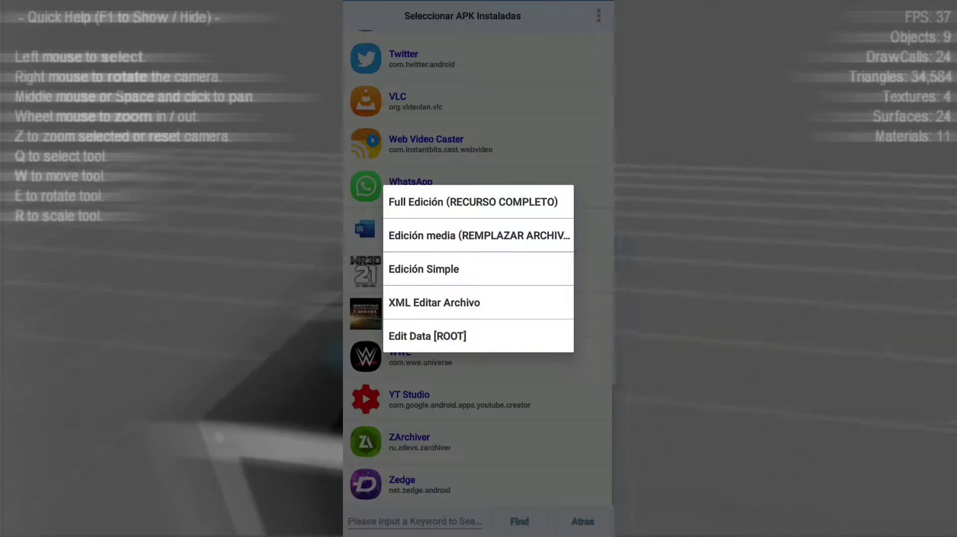
click(478, 235)
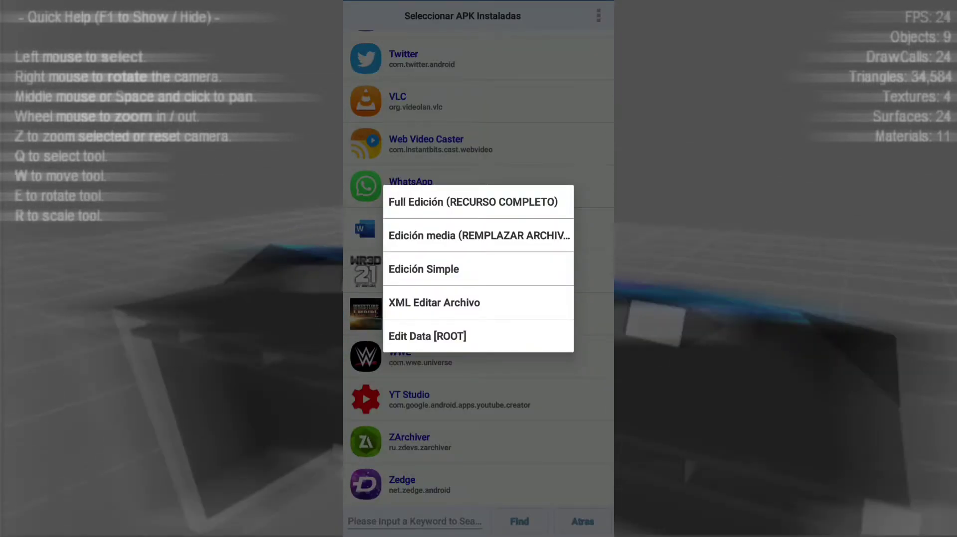
click(479, 235)
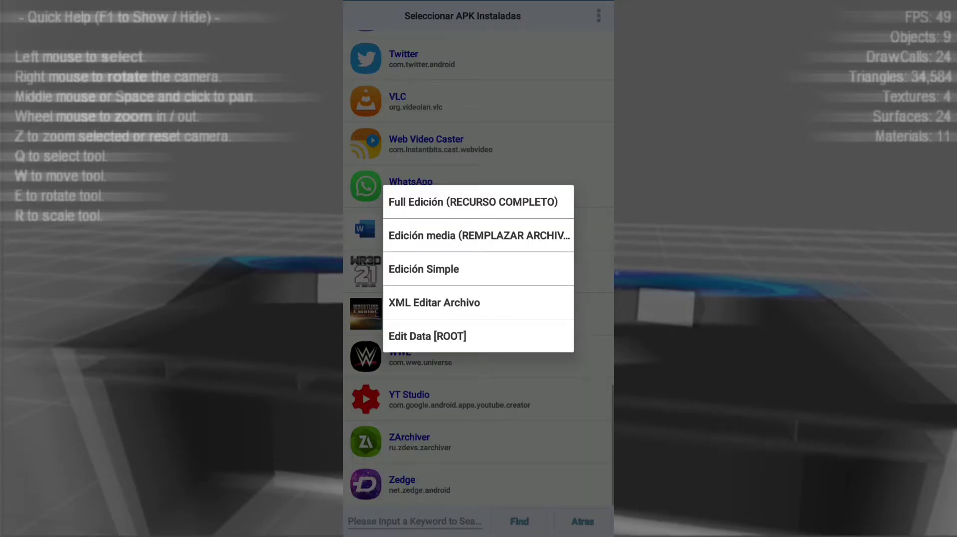
click(478, 202)
click(478, 270)
click(478, 235)
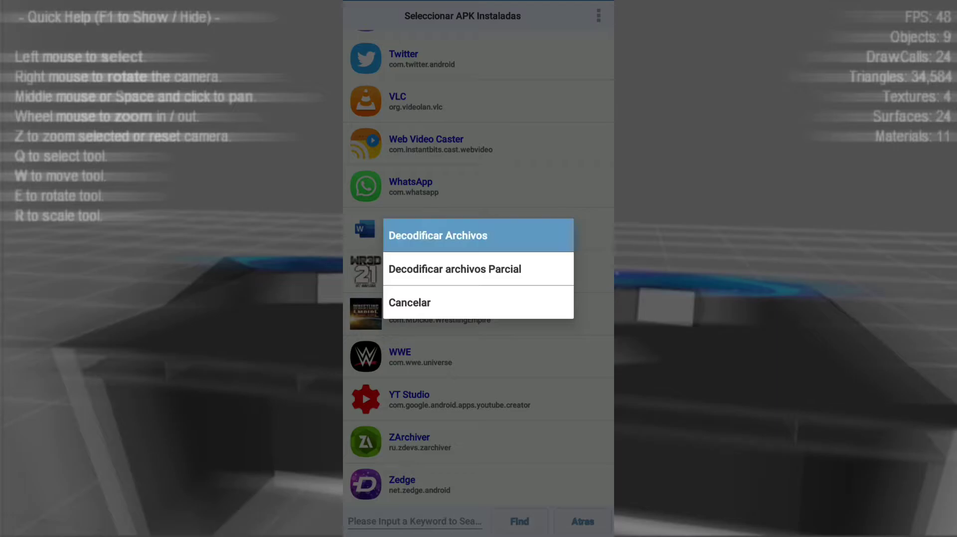
click(454, 269)
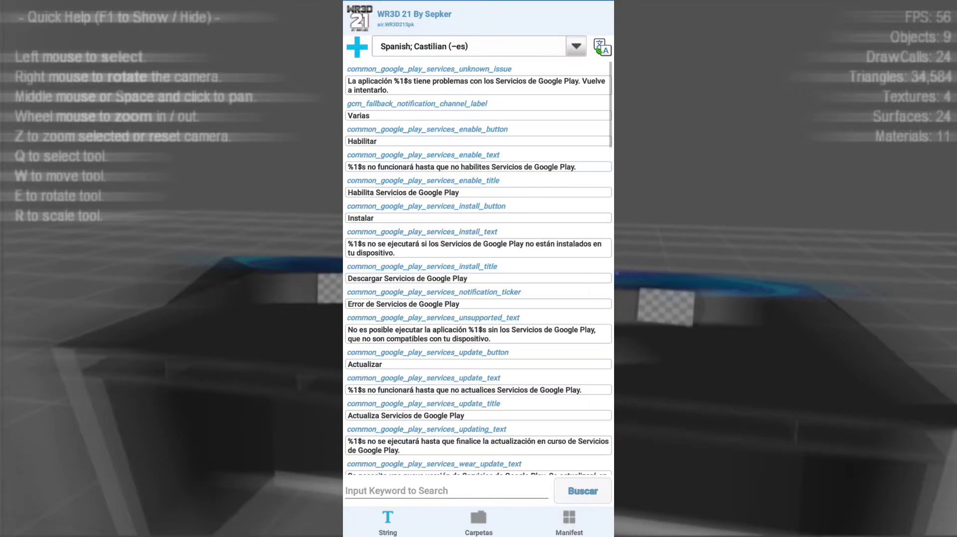
Step: Browse the decoded game's folders to assets > items
click(478, 518)
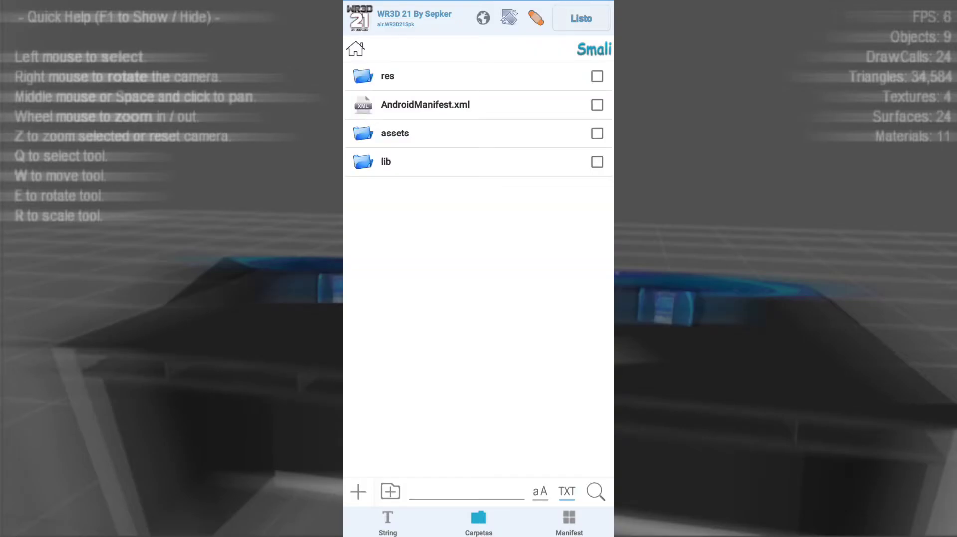
click(449, 133)
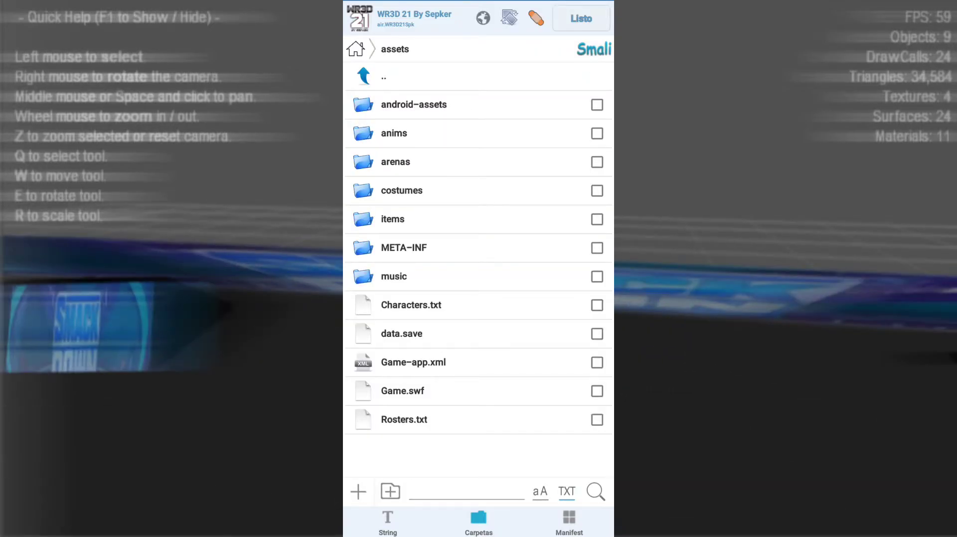
click(392, 219)
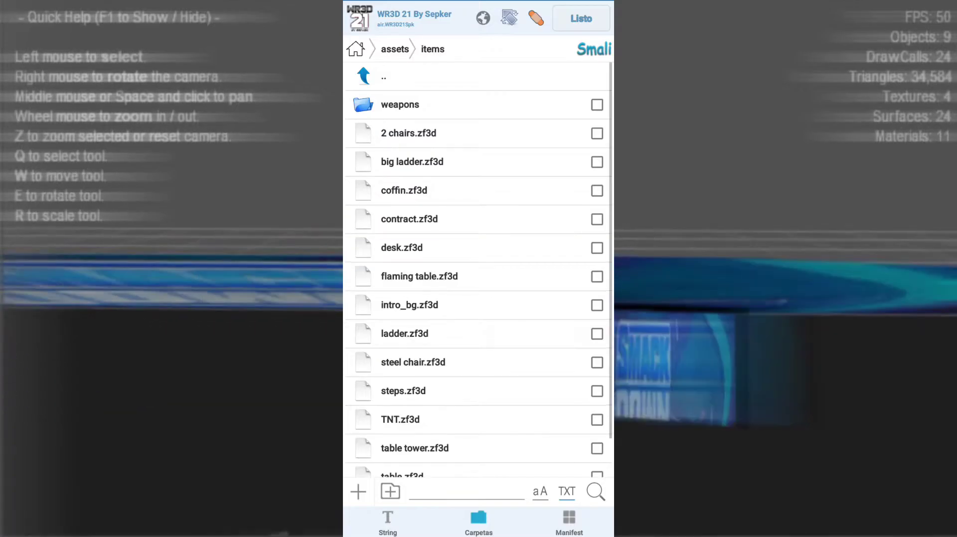
Step: Replace the game's desk.zf3d with the desk.zf3d file from the storage card's canal folder
click(597, 248)
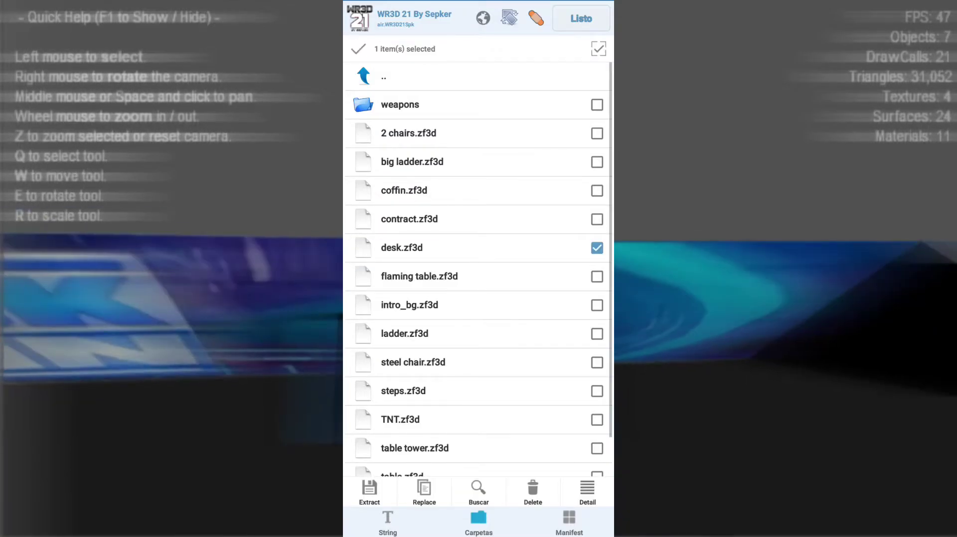
scroll(479, 269, down, 1)
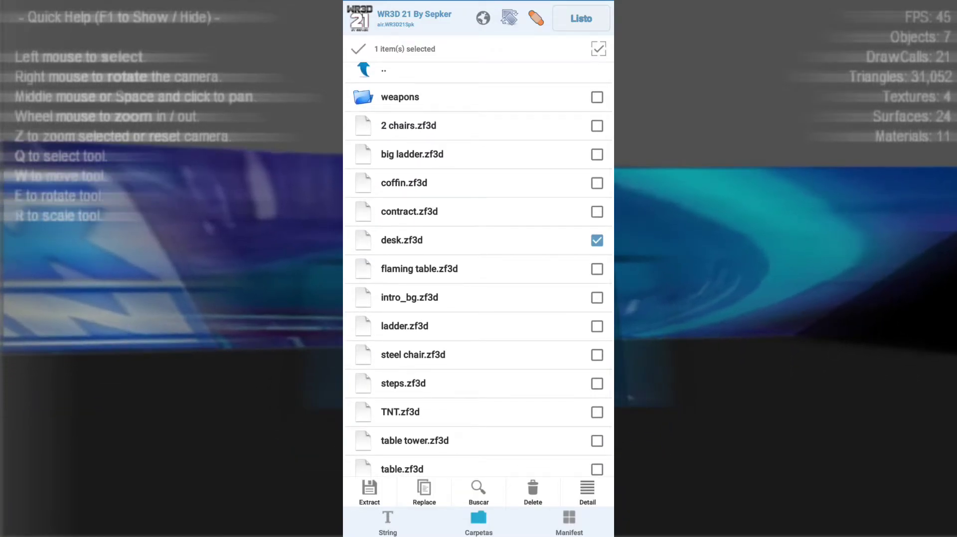
click(424, 492)
click(478, 122)
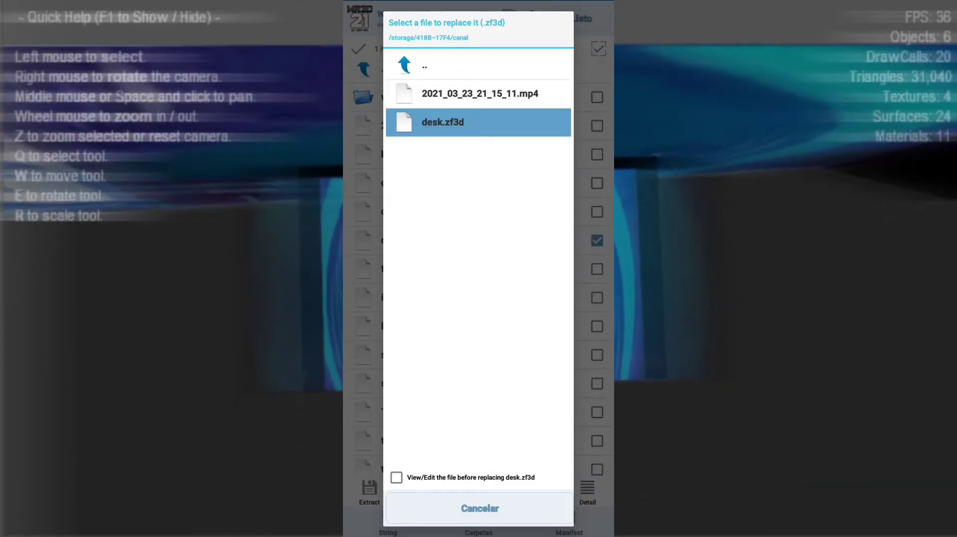
key(Escape)
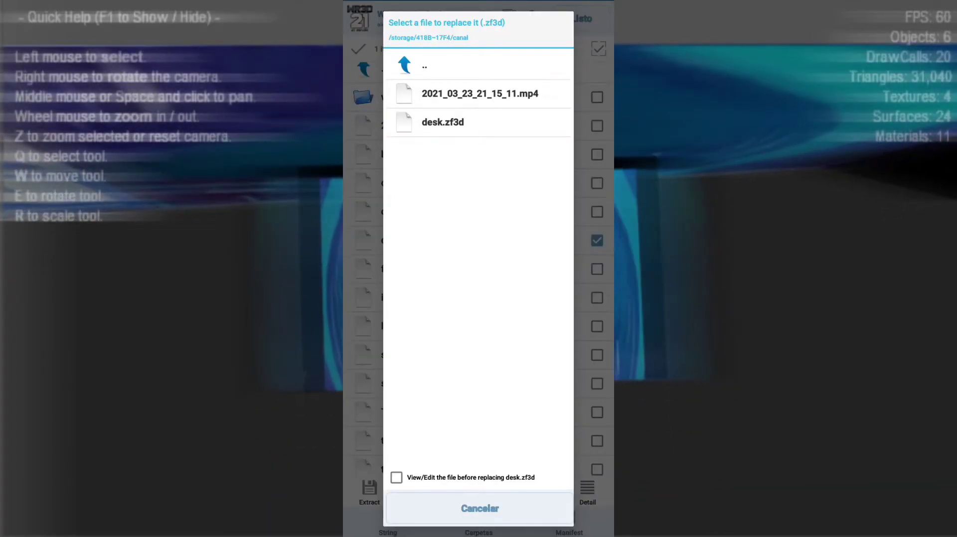
click(442, 122)
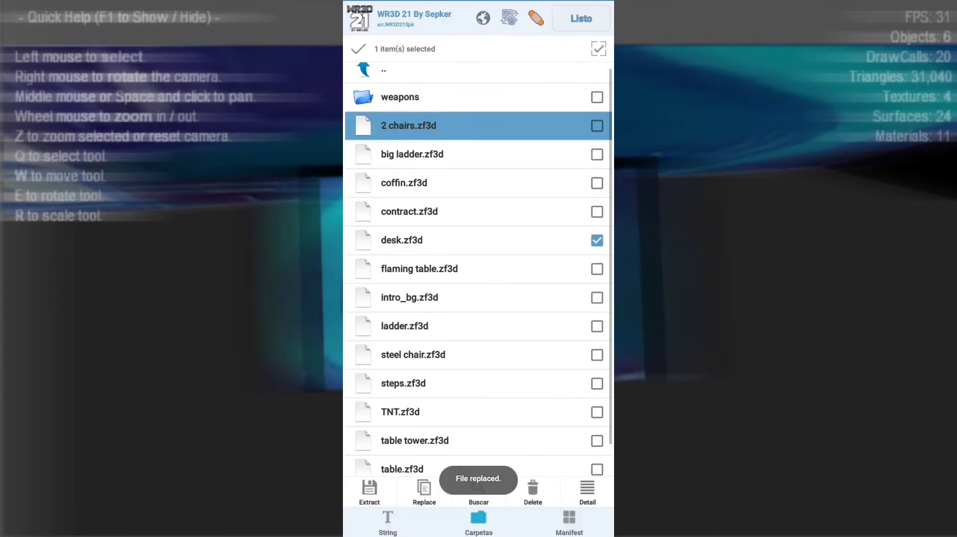
Step: Keep only desk.zf3d selected in the items folder and repeat its replacement with the same modified desk file several times
click(478, 126)
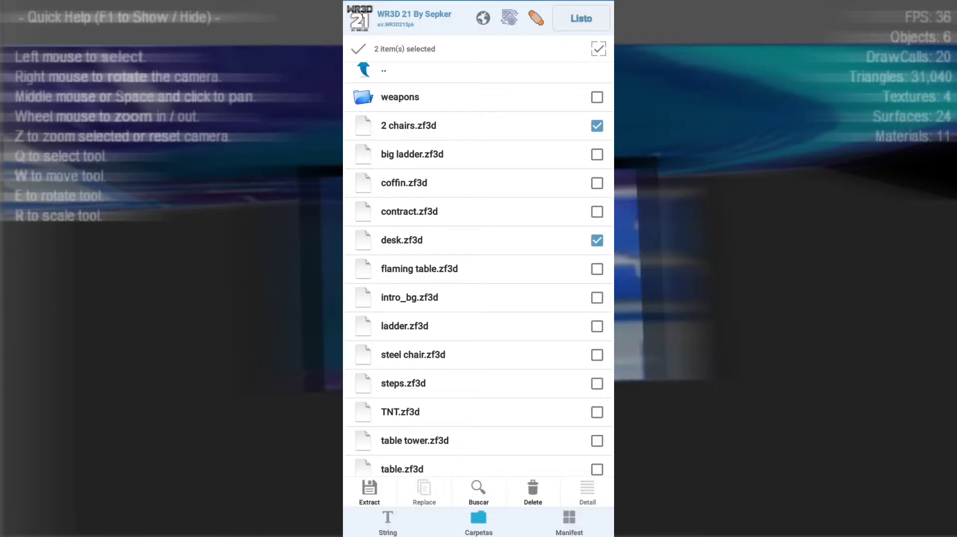
click(409, 126)
click(424, 491)
click(442, 122)
click(424, 493)
click(479, 508)
click(424, 491)
click(433, 122)
click(424, 491)
click(433, 122)
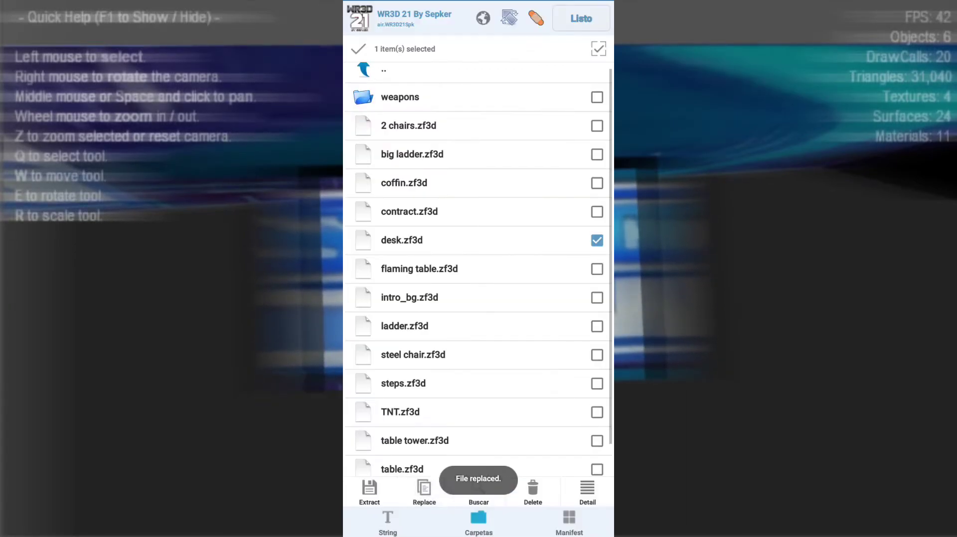
click(424, 491)
click(434, 122)
click(424, 491)
click(434, 122)
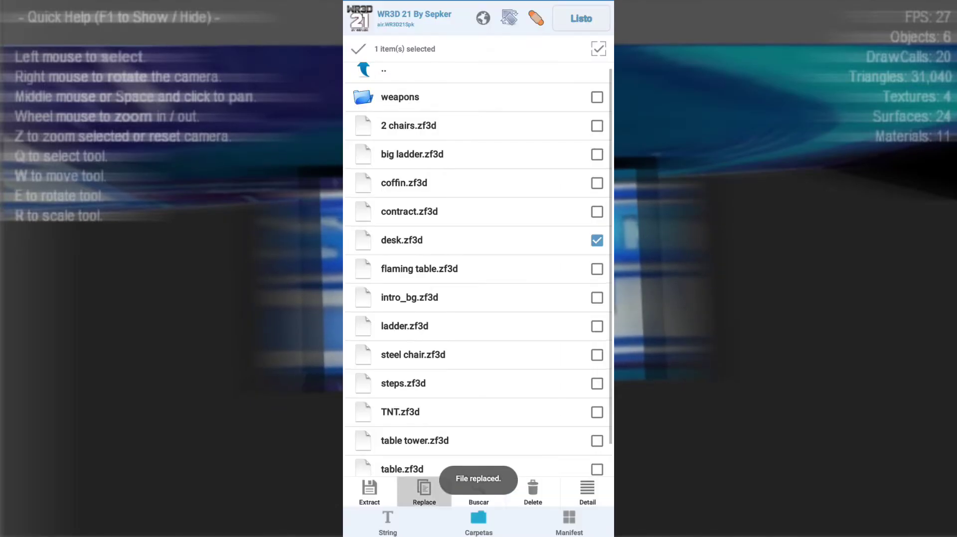
click(424, 490)
click(434, 122)
click(424, 490)
click(433, 122)
click(424, 491)
click(433, 122)
click(424, 491)
click(434, 122)
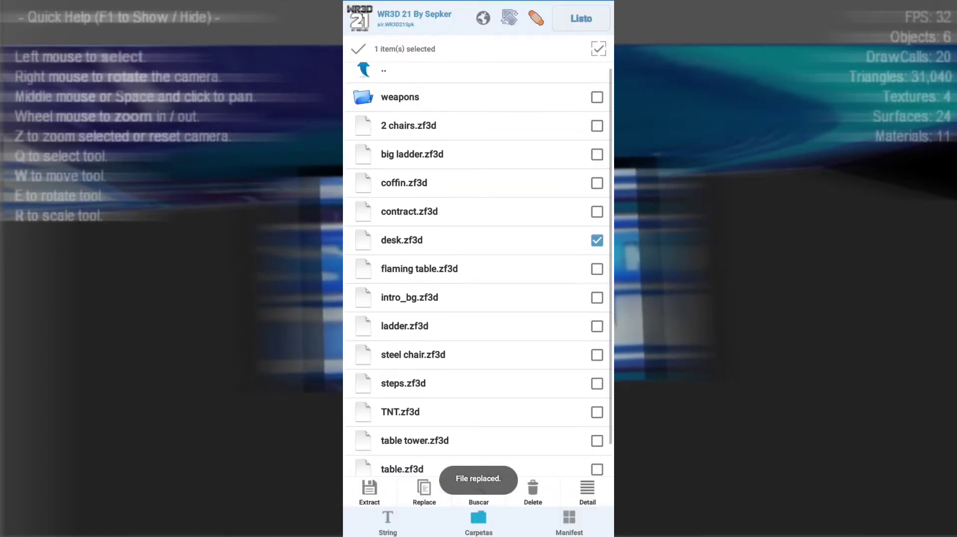
Step: Return from the items folder to assets and start building the modified WR3D 21 By Sepker APK
click(383, 71)
click(581, 19)
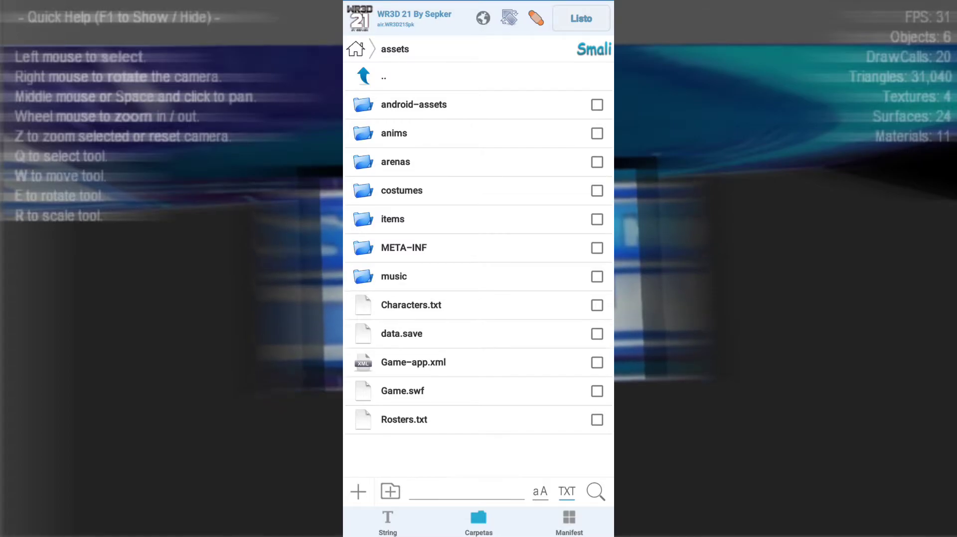
click(581, 19)
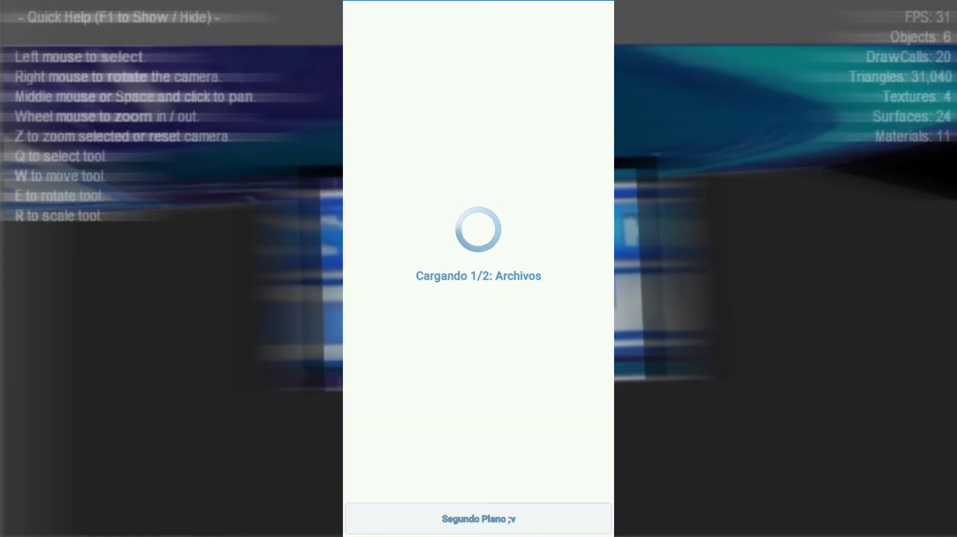